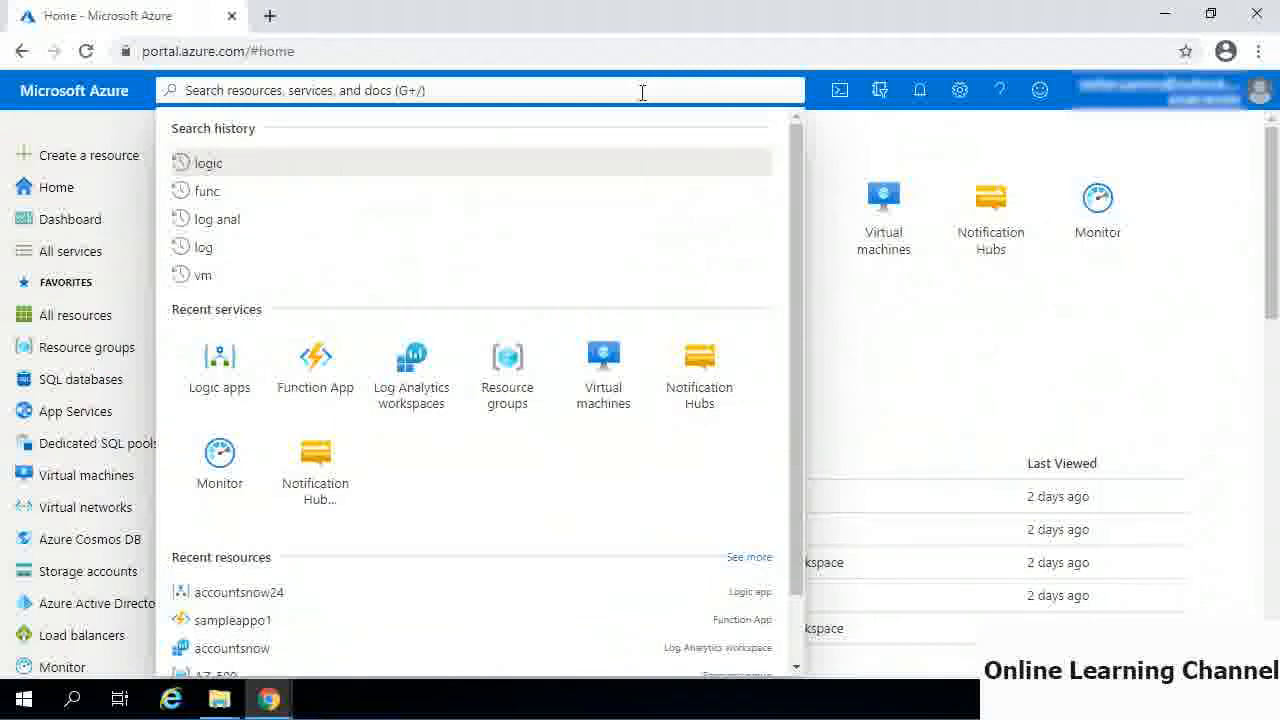
# - Search for the storage account ssdp203sa, open it and check its performance/access tier
pyautogui.write('ssdp203sa')
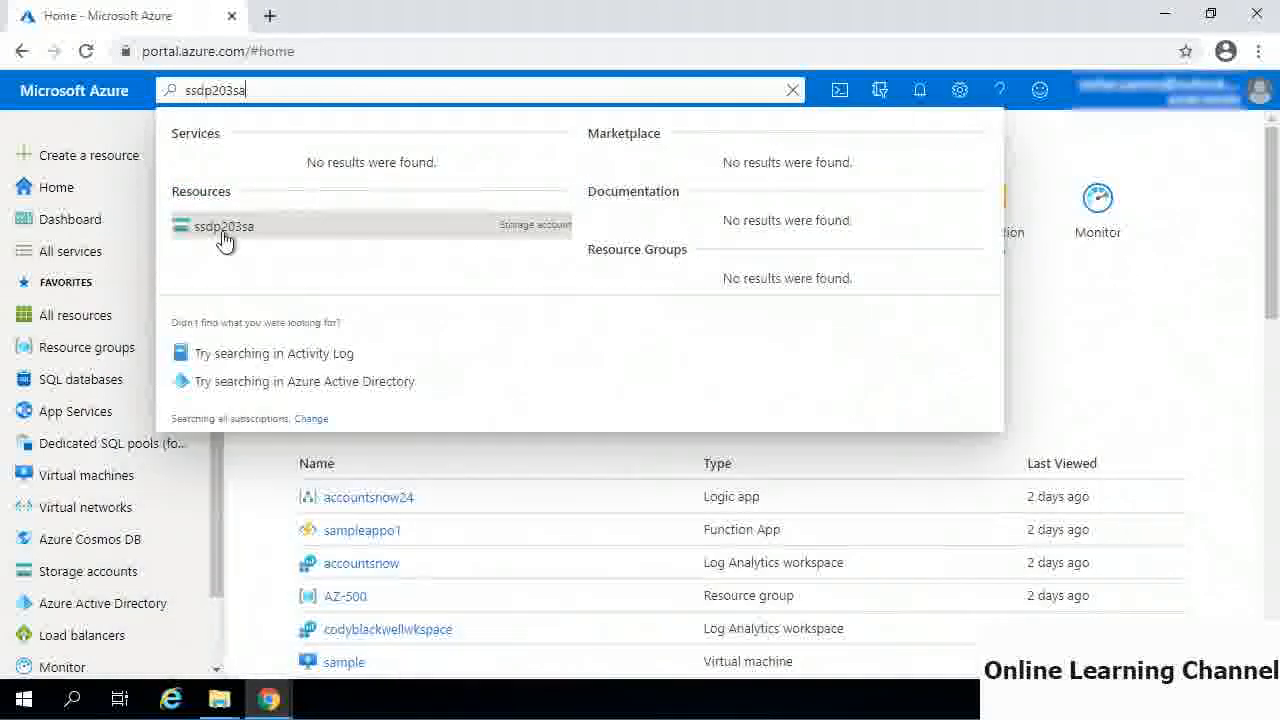
pyautogui.click(224, 240)
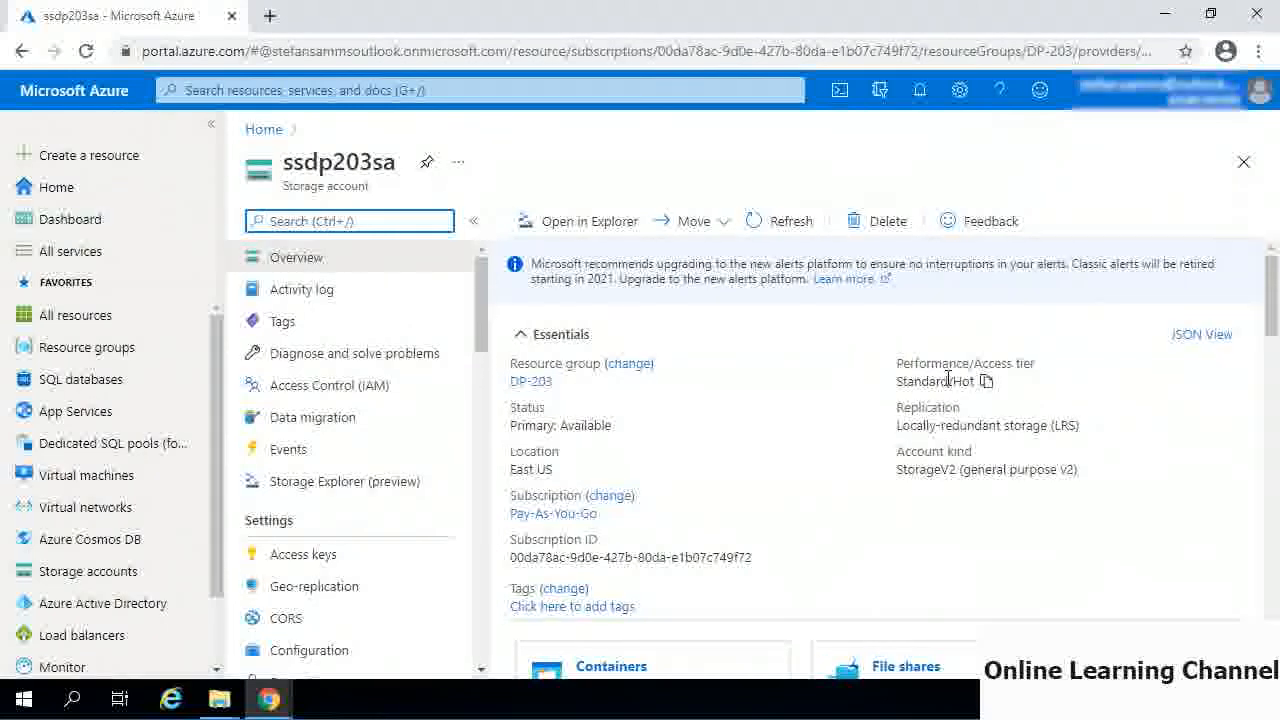
pyautogui.moveTo(908, 381); pyautogui.dragTo(972, 382)
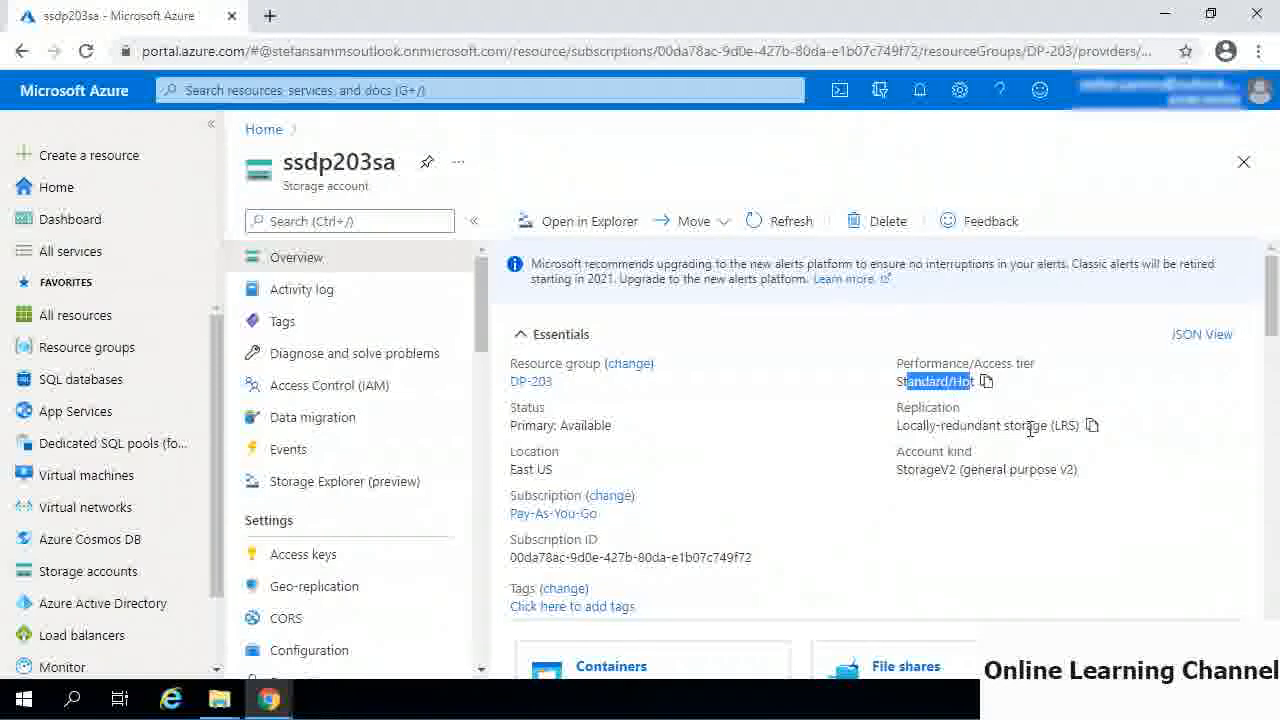
pyautogui.click(910, 503)
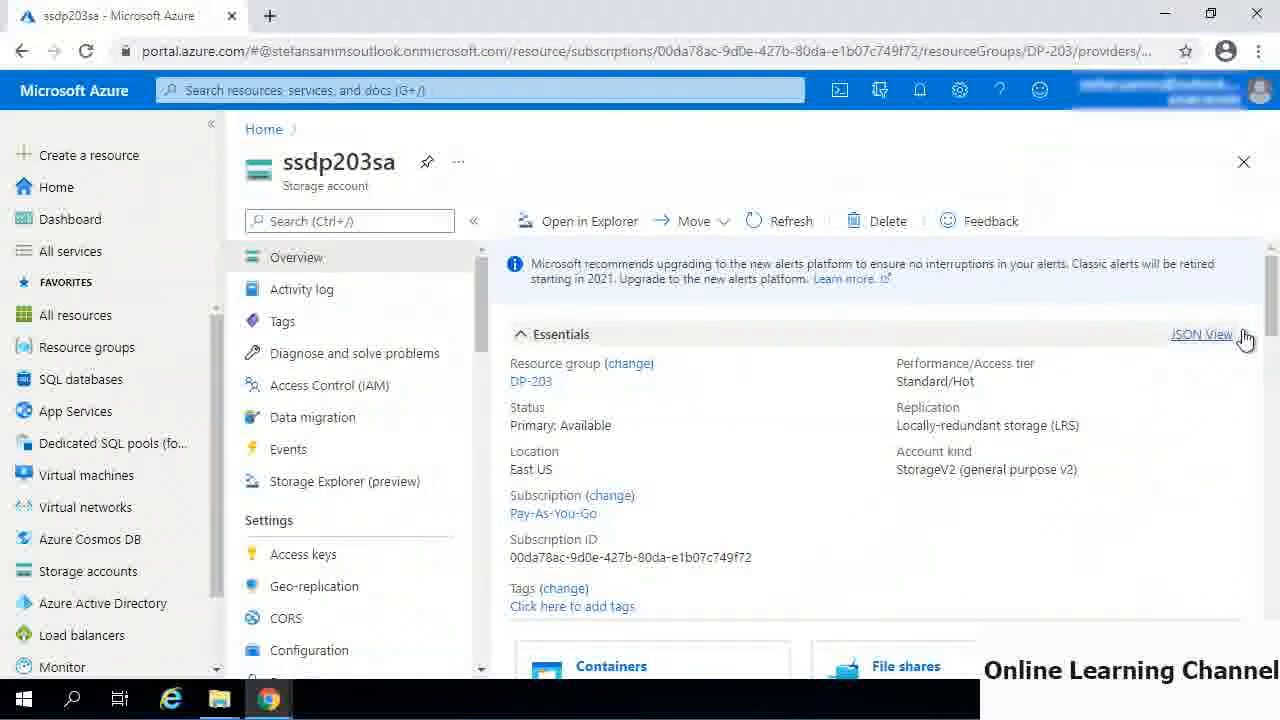
# - Open the ssdp203con blob container and check the access tier of 7zip.exe
pyautogui.moveTo(1272, 298); pyautogui.dragTo(1272, 364)
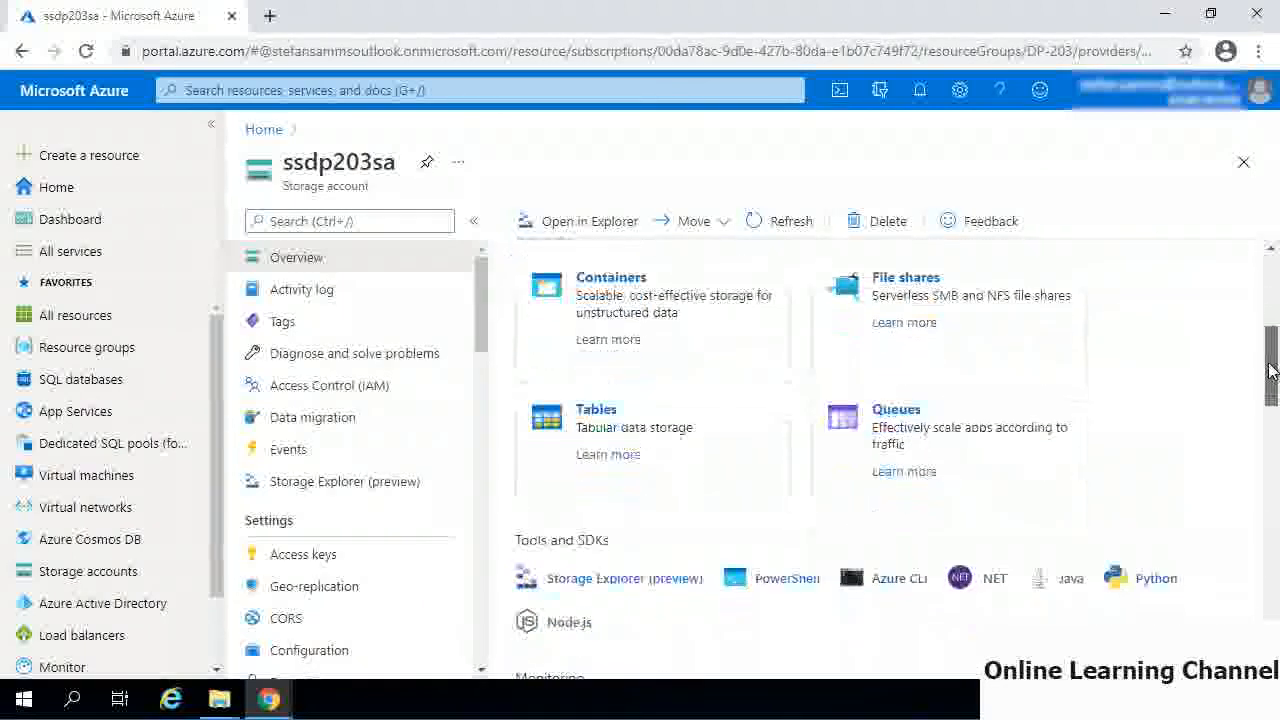
pyautogui.click(611, 280)
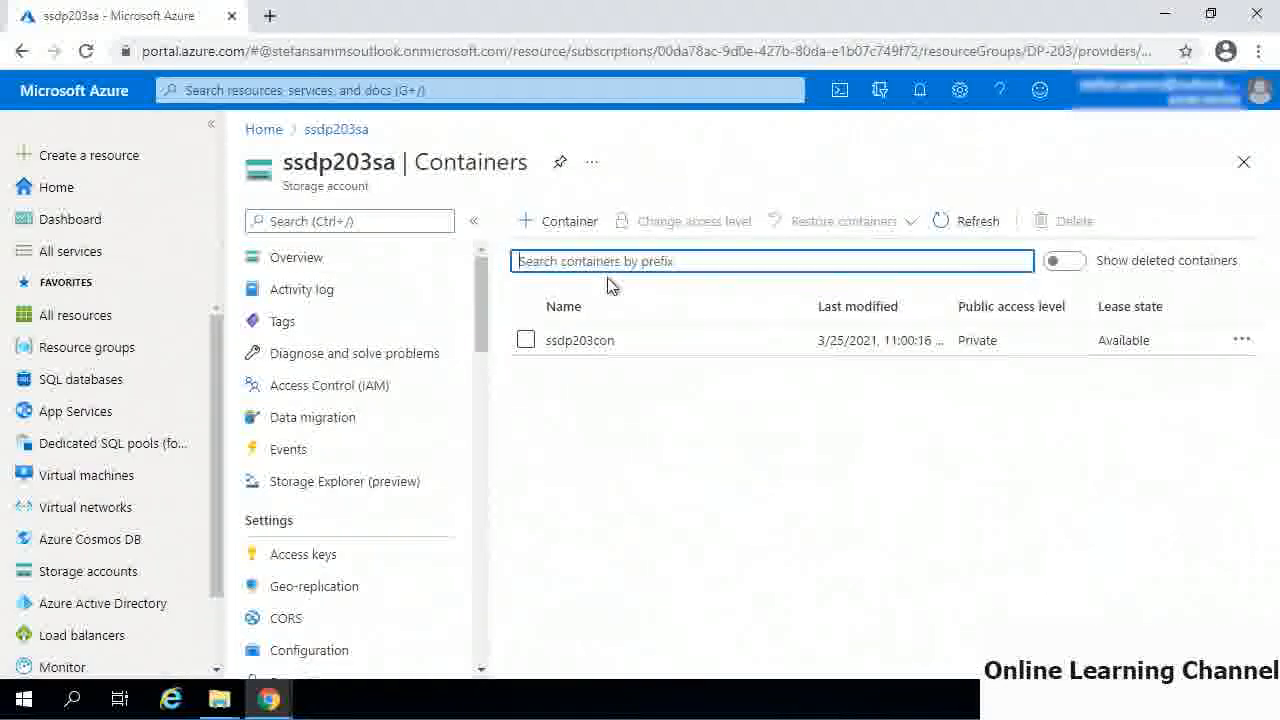
pyautogui.click(575, 343)
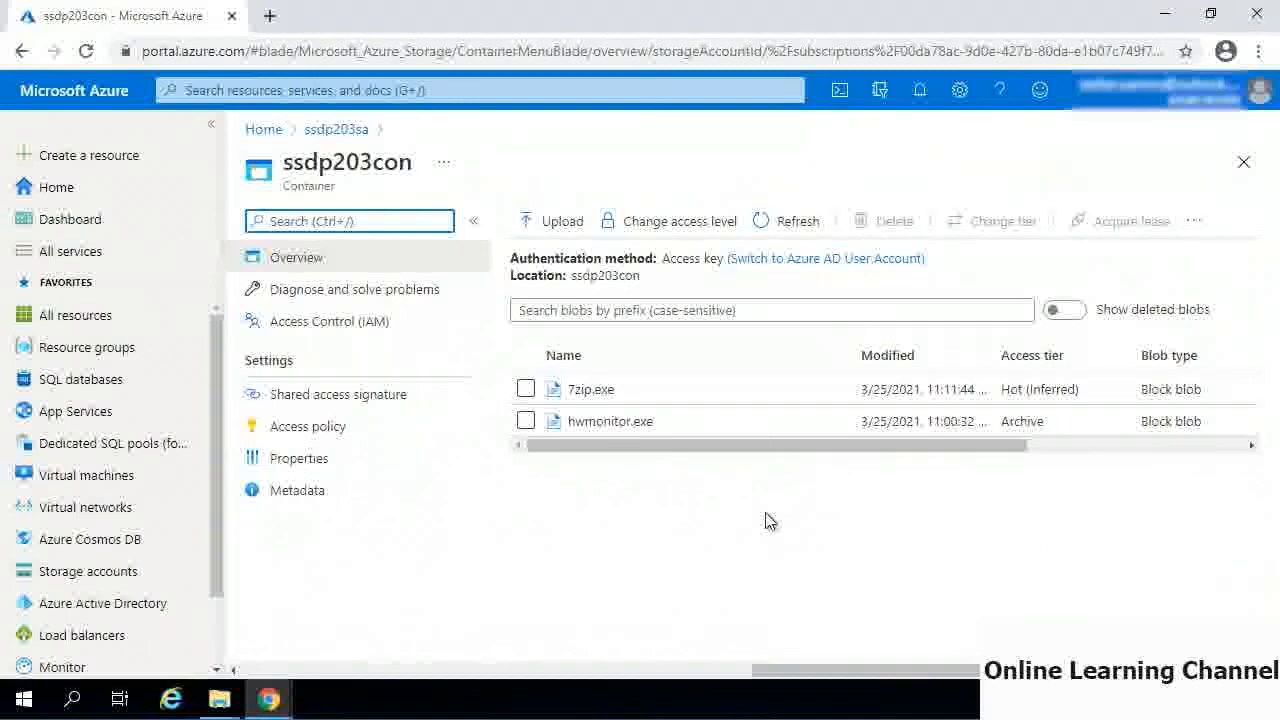
pyautogui.doubleClick(1010, 389)
pyautogui.moveTo(1062, 376); pyautogui.dragTo(1084, 377)
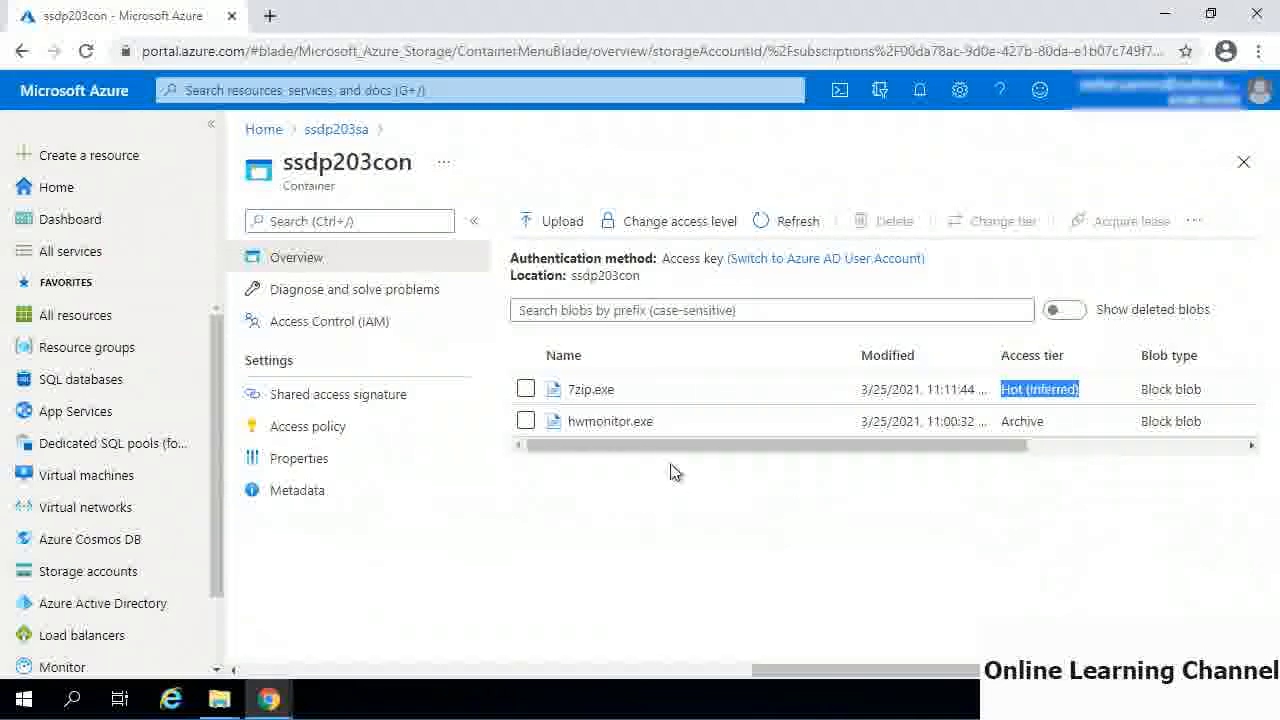
# - Change the access tier of the 7zip.exe blob to Archive, save it and return to the container
pyautogui.click(592, 390)
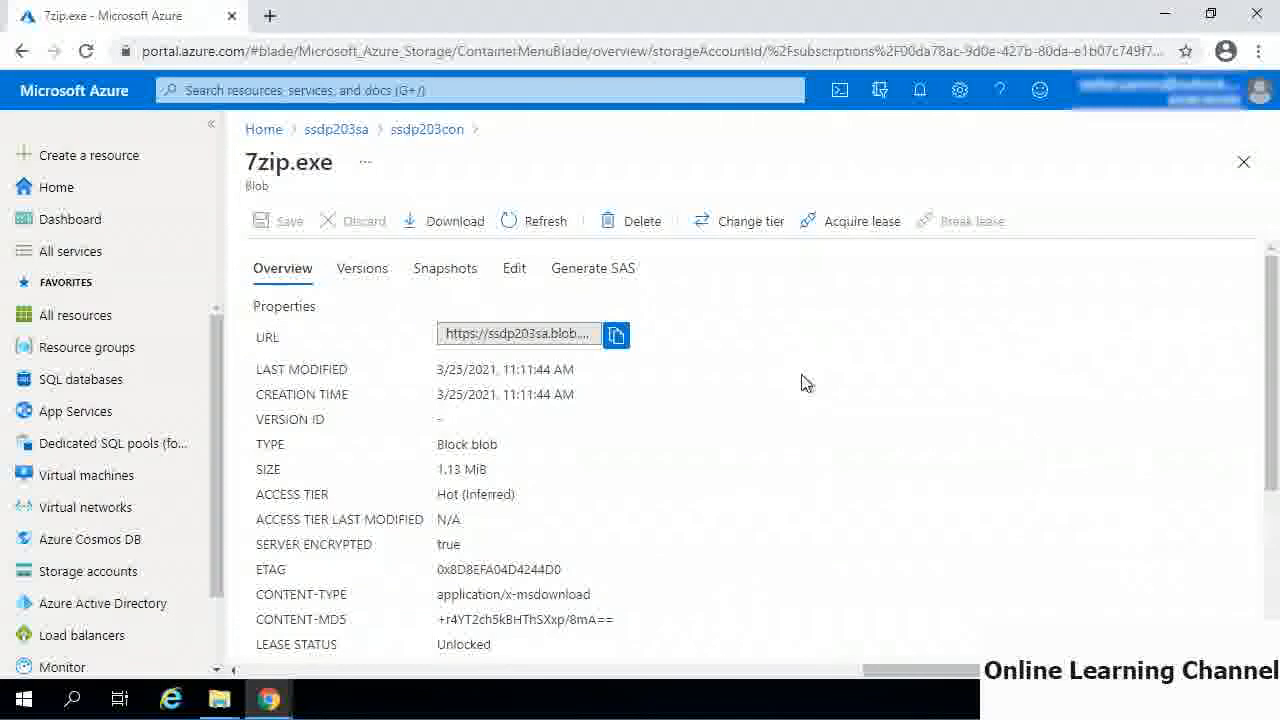
pyautogui.click(751, 232)
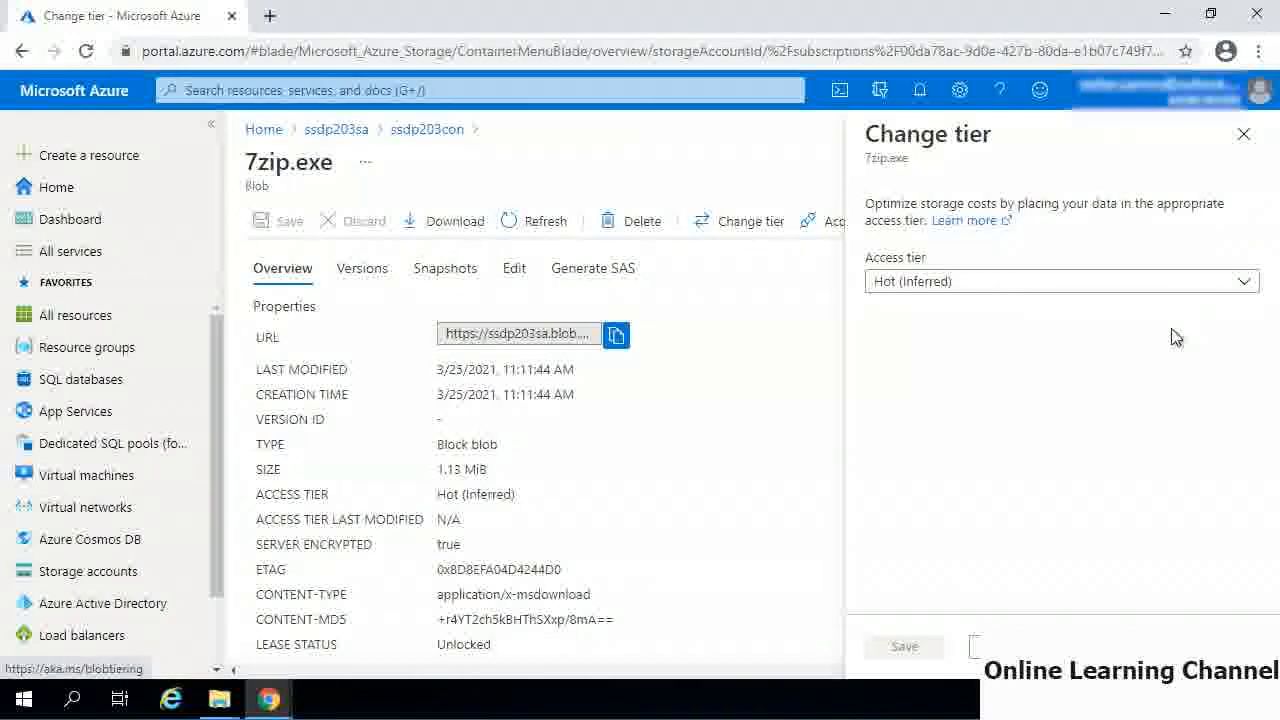
pyautogui.click(1244, 284)
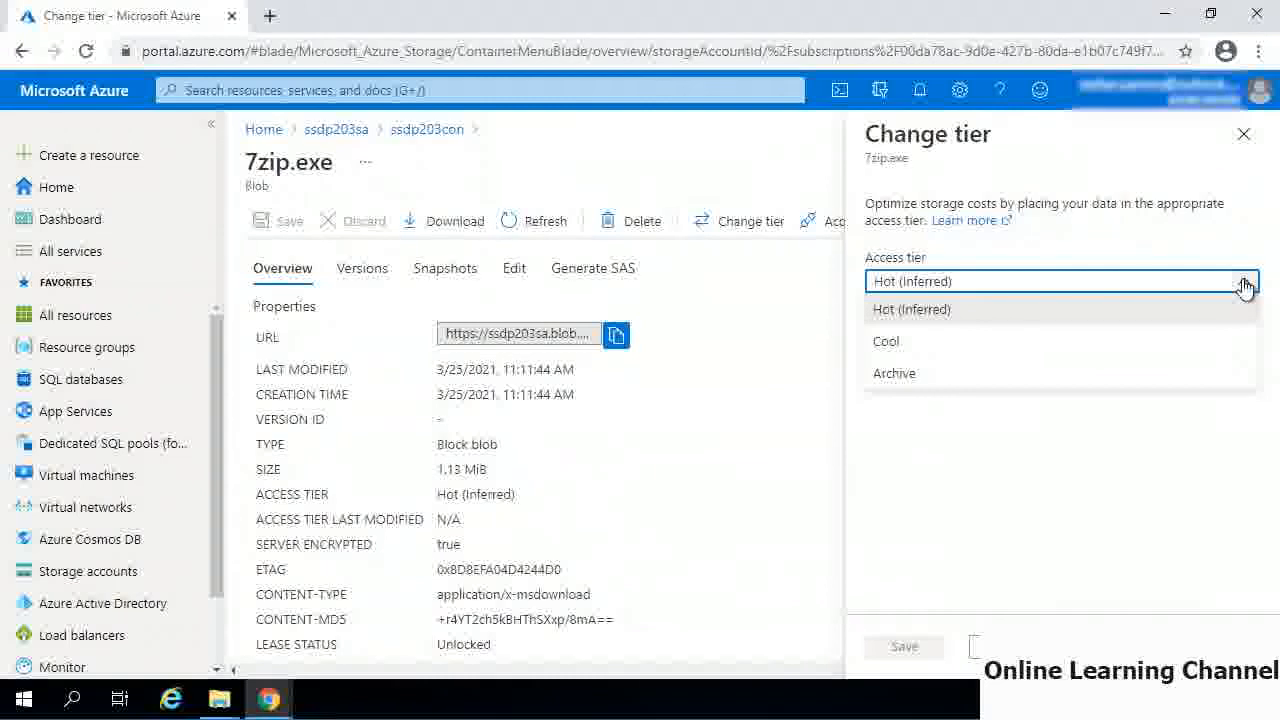
pyautogui.click(1007, 373)
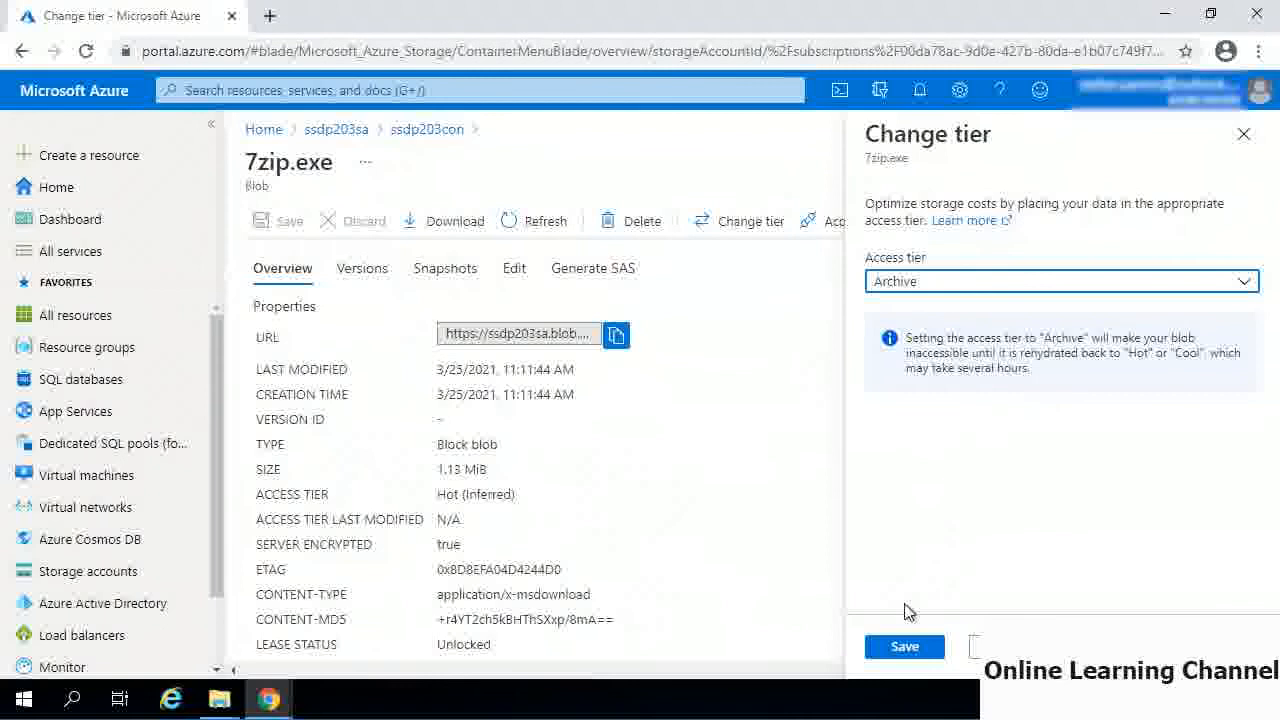
pyautogui.click(899, 647)
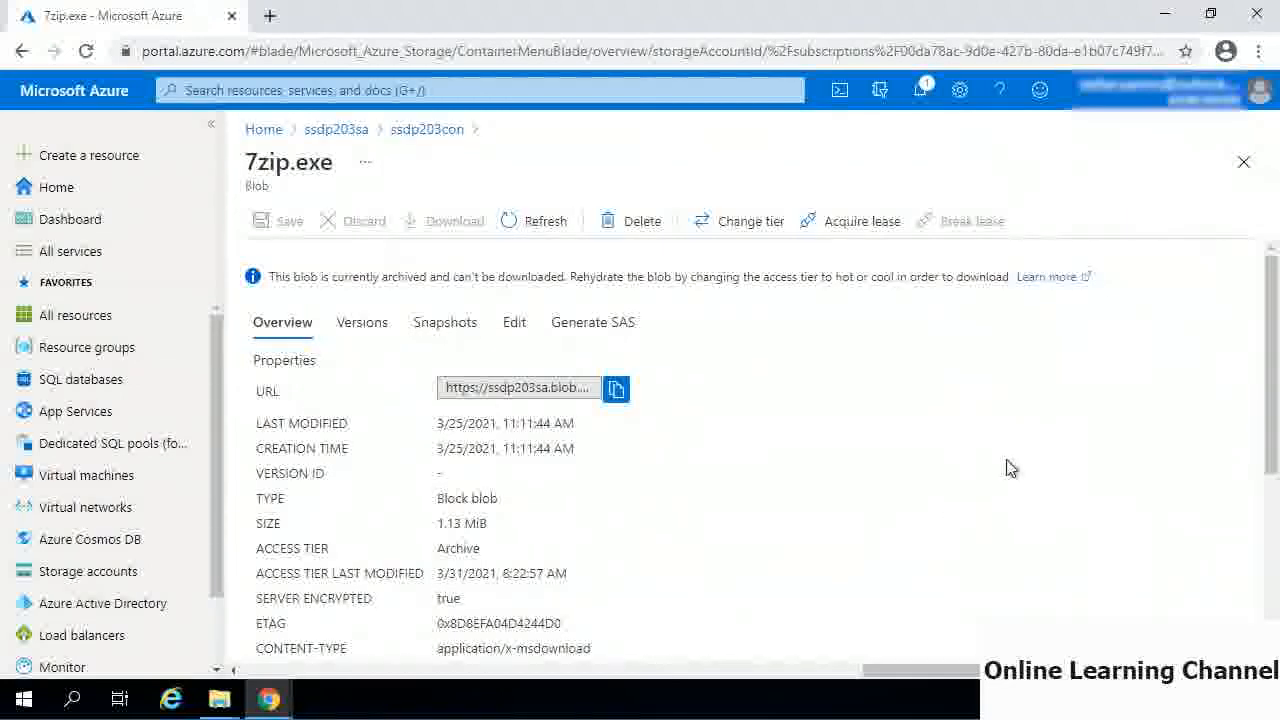
pyautogui.click(1242, 167)
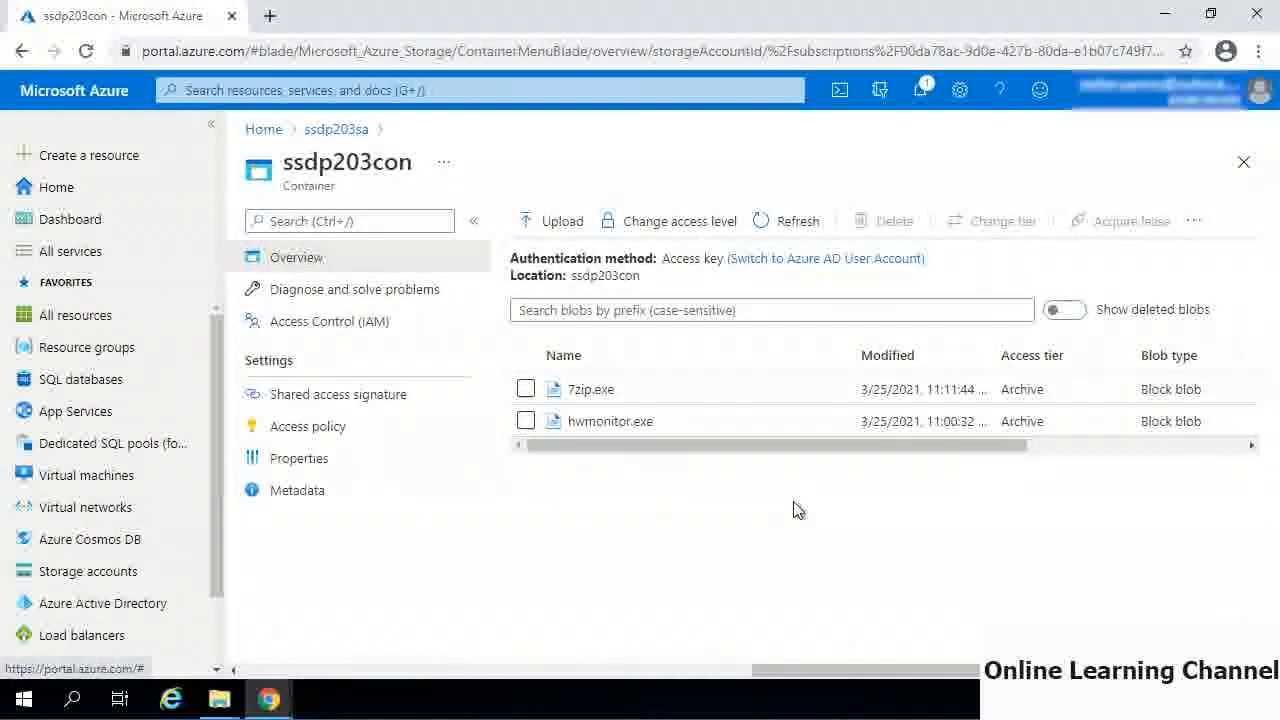
# - Rehydrate the archived hwmonitor.exe blob to the Hot access tier with Standard rehydrate priority and save the change
pyautogui.click(612, 421)
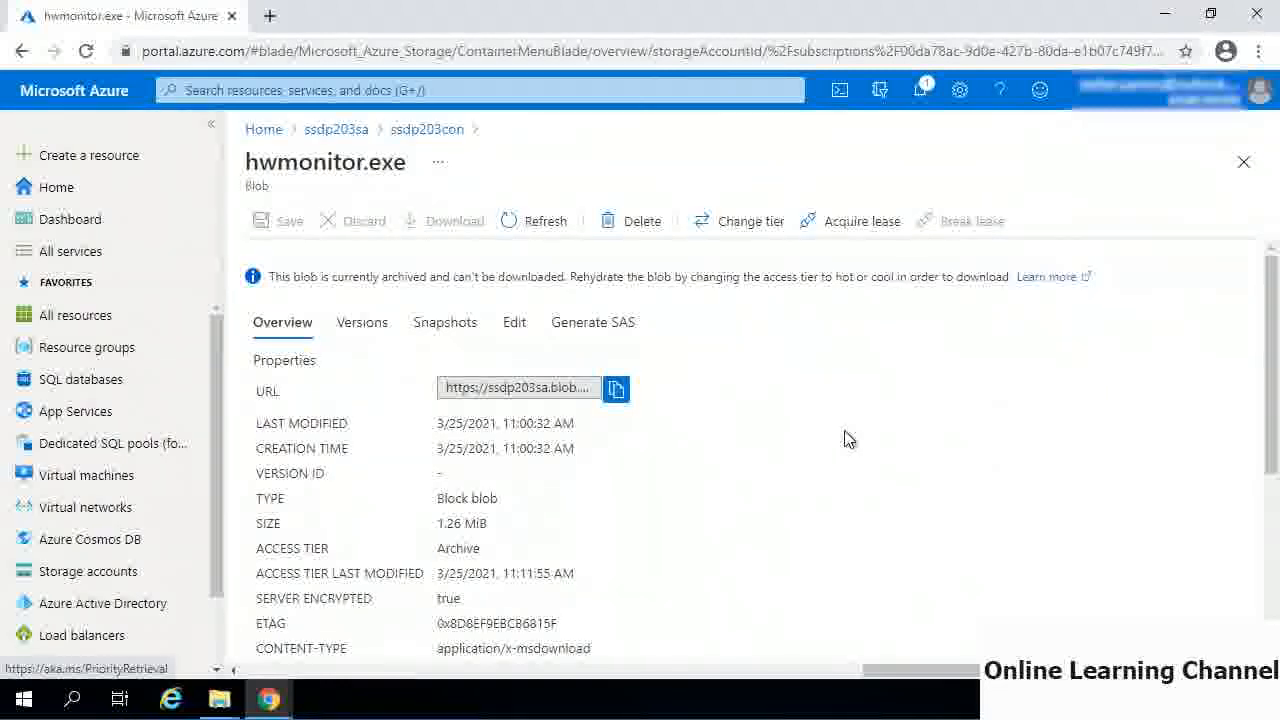
pyautogui.click(737, 230)
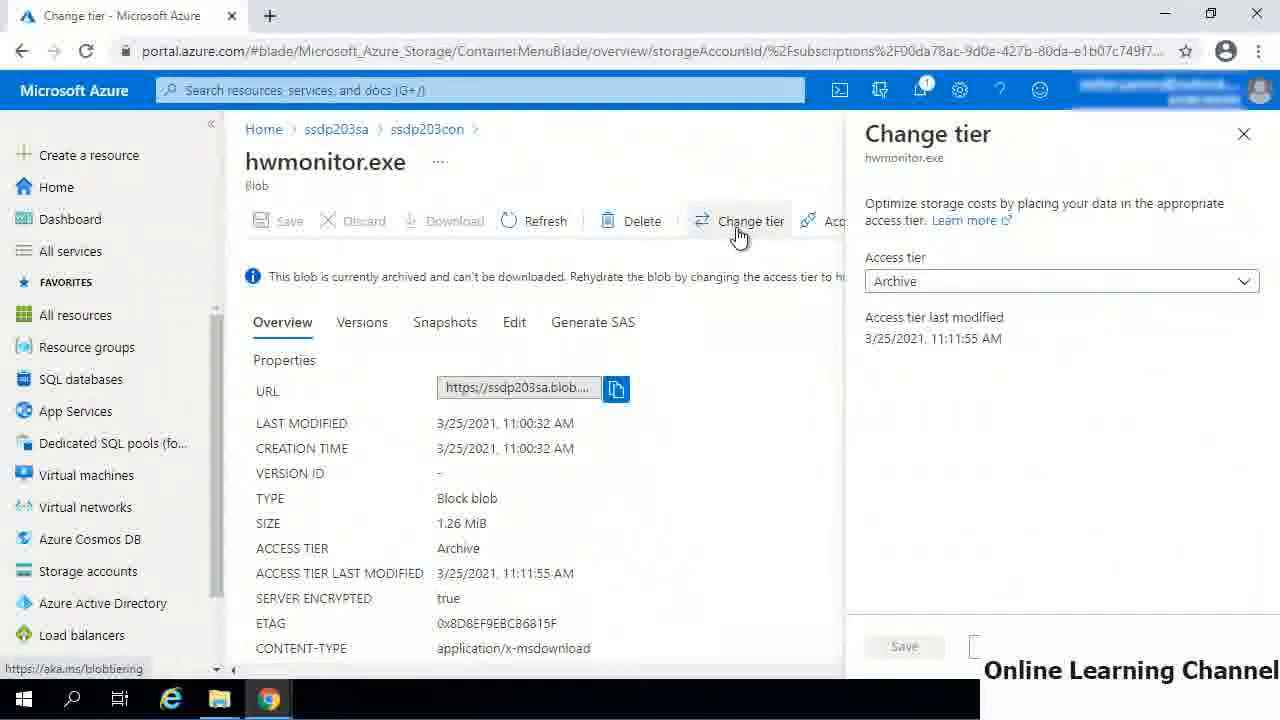
pyautogui.click(1031, 288)
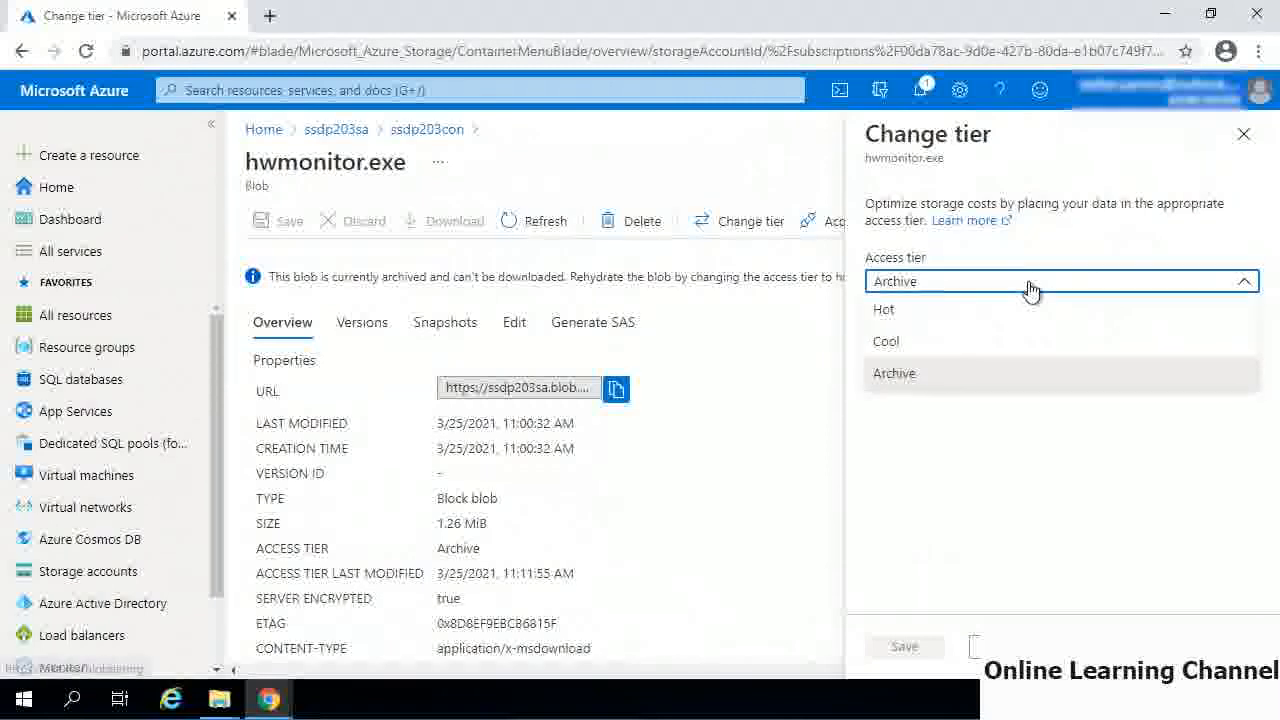
pyautogui.click(987, 314)
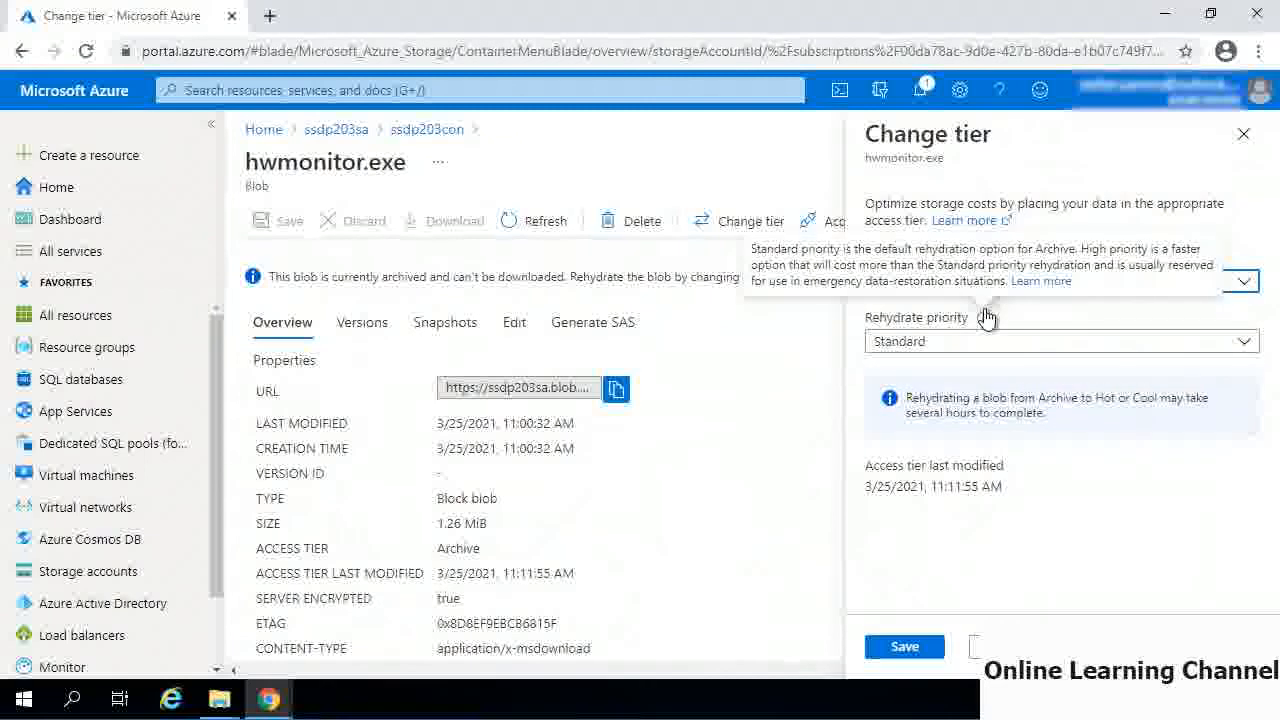
pyautogui.click(1194, 343)
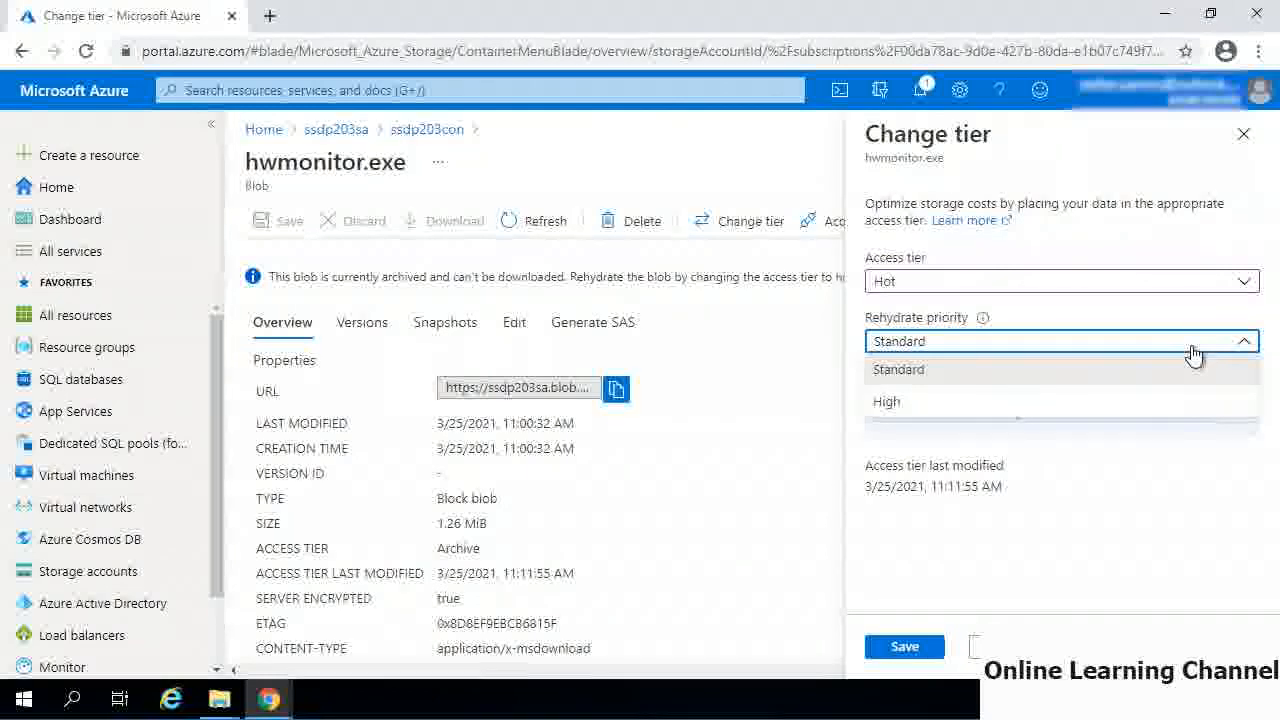
pyautogui.click(1153, 371)
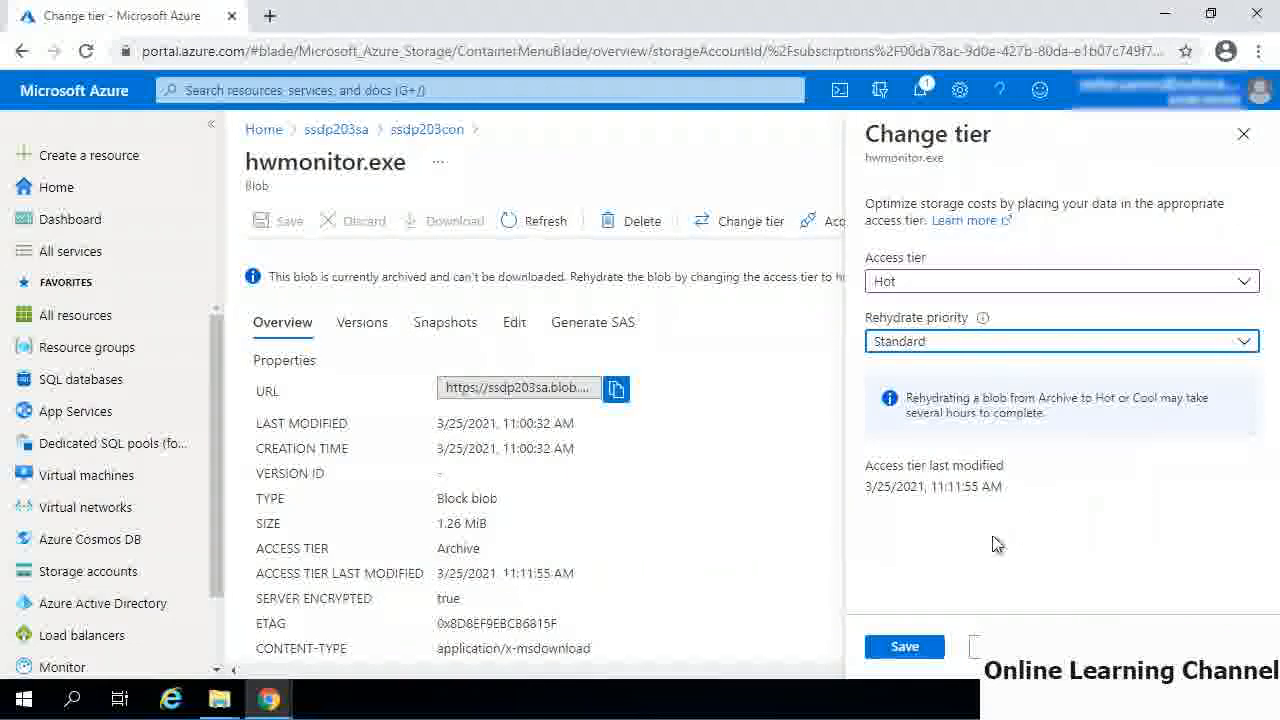
pyautogui.click(904, 650)
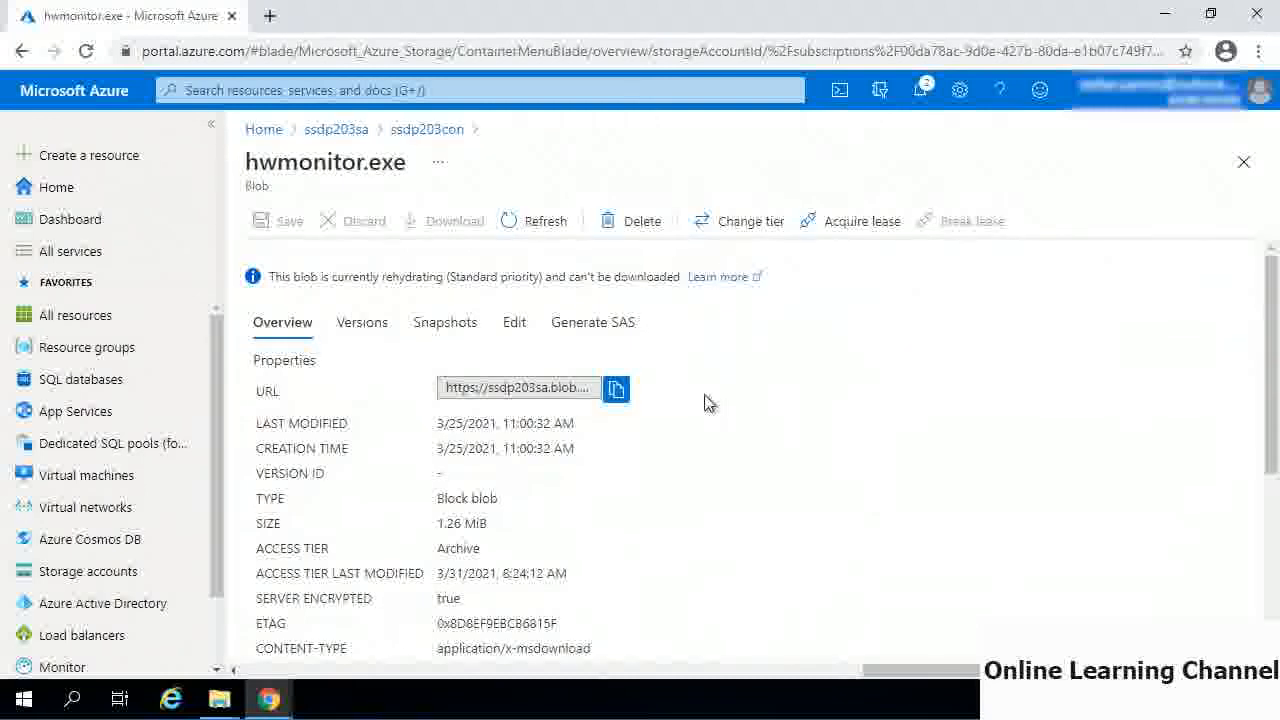
# - Return to the ssdp203sa storage account and open its blob lifecycle management settings
pyautogui.click(336, 130)
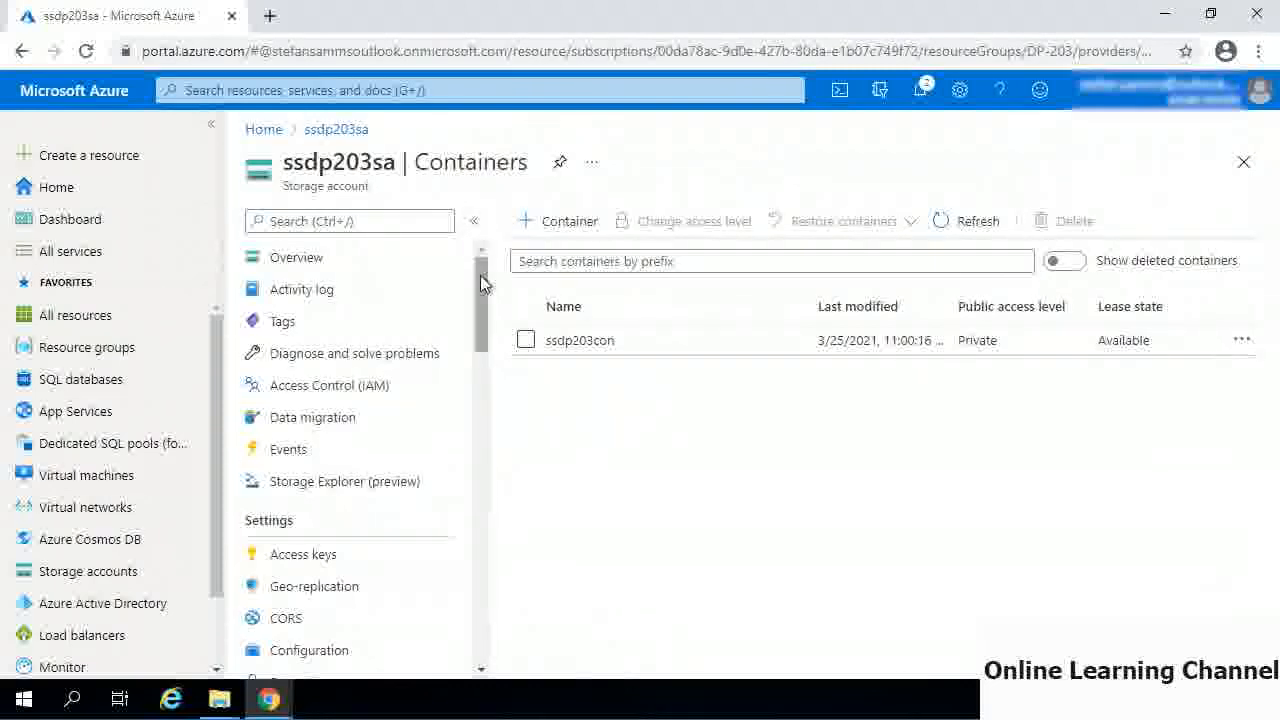
pyautogui.moveTo(480, 275); pyautogui.dragTo(486, 420)
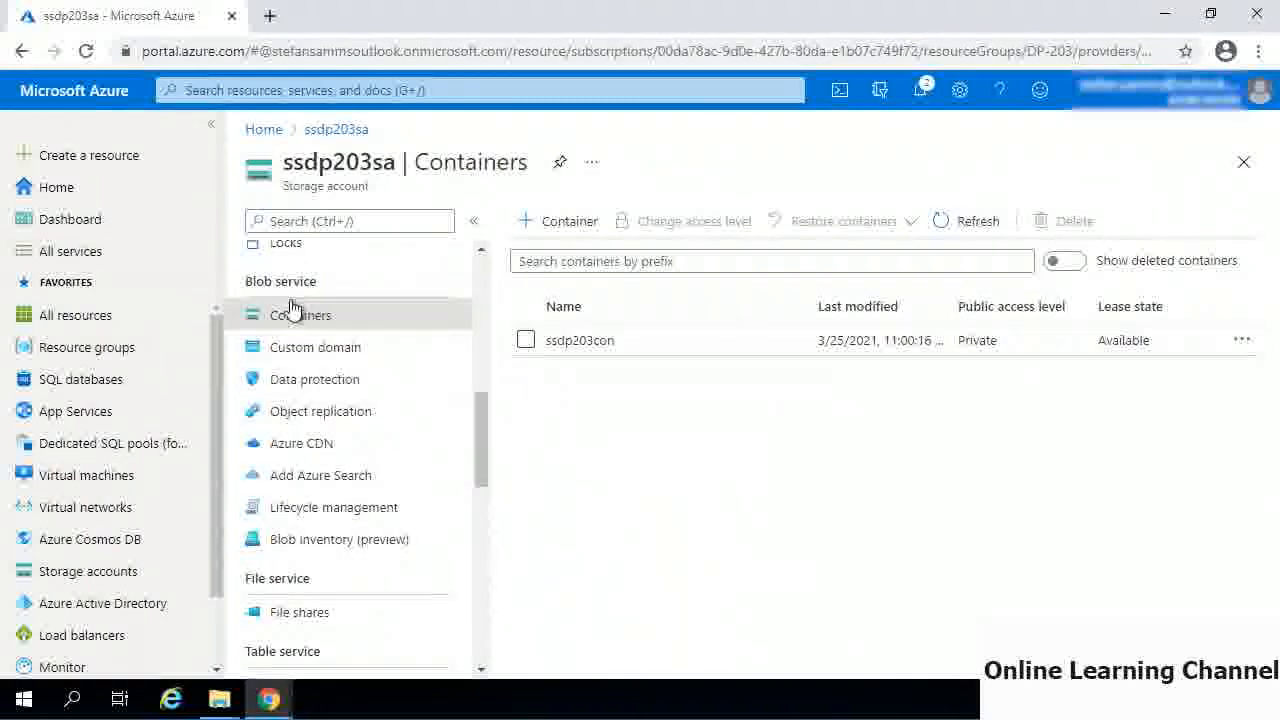
pyautogui.click(363, 508)
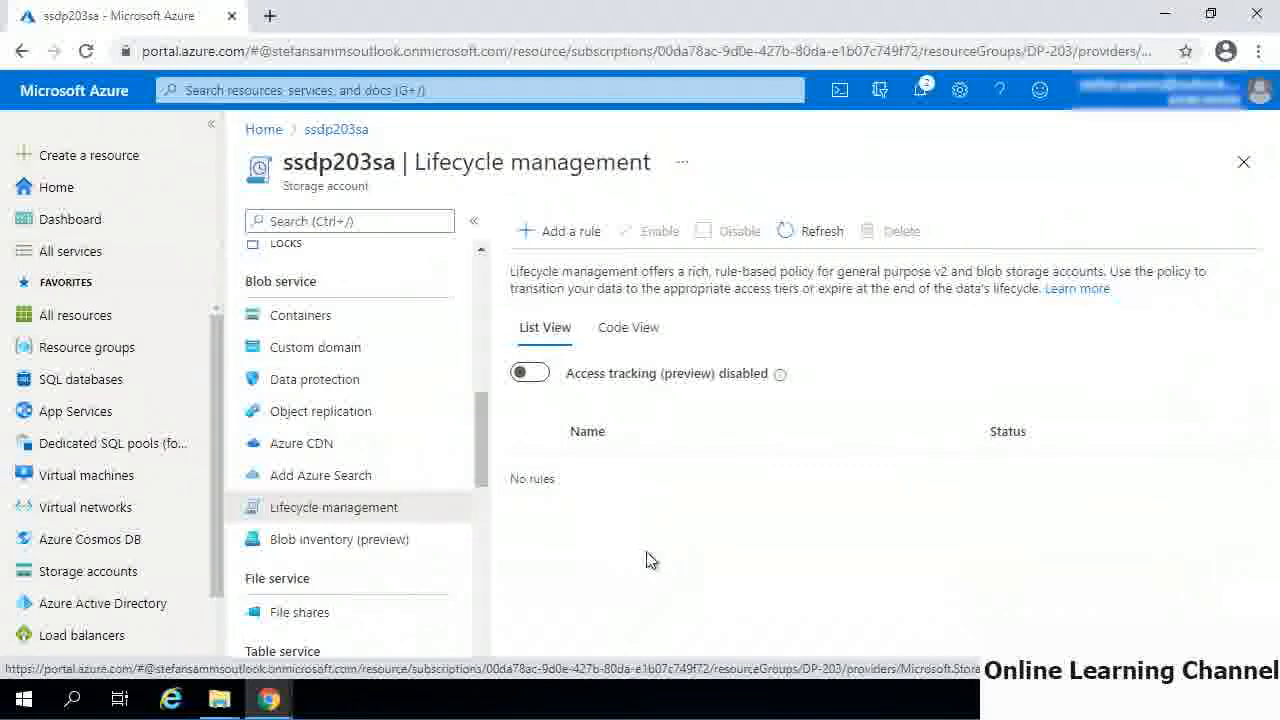
# - Start a lifecycle rule named Auto-archive for all blobs in the account, keeping block blobs and base blobs selected, and continue to the base blob conditions
pyautogui.click(572, 238)
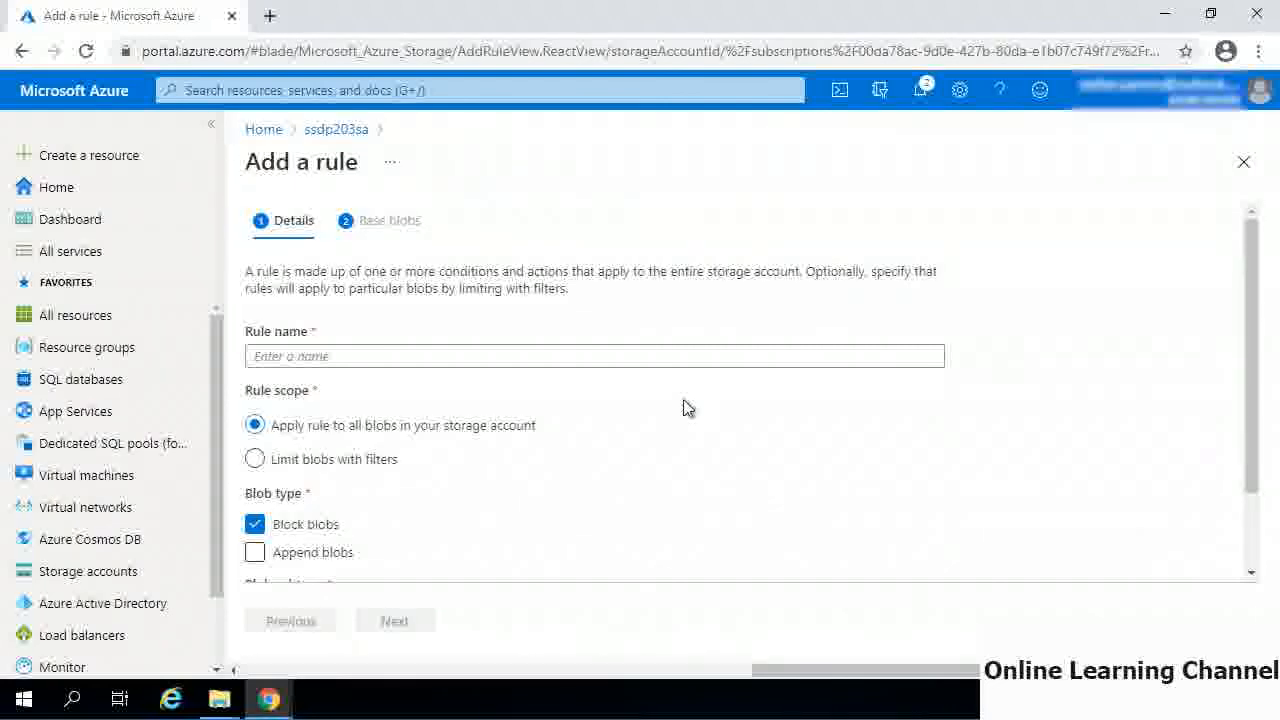
pyautogui.click(622, 356)
pyautogui.write('A')
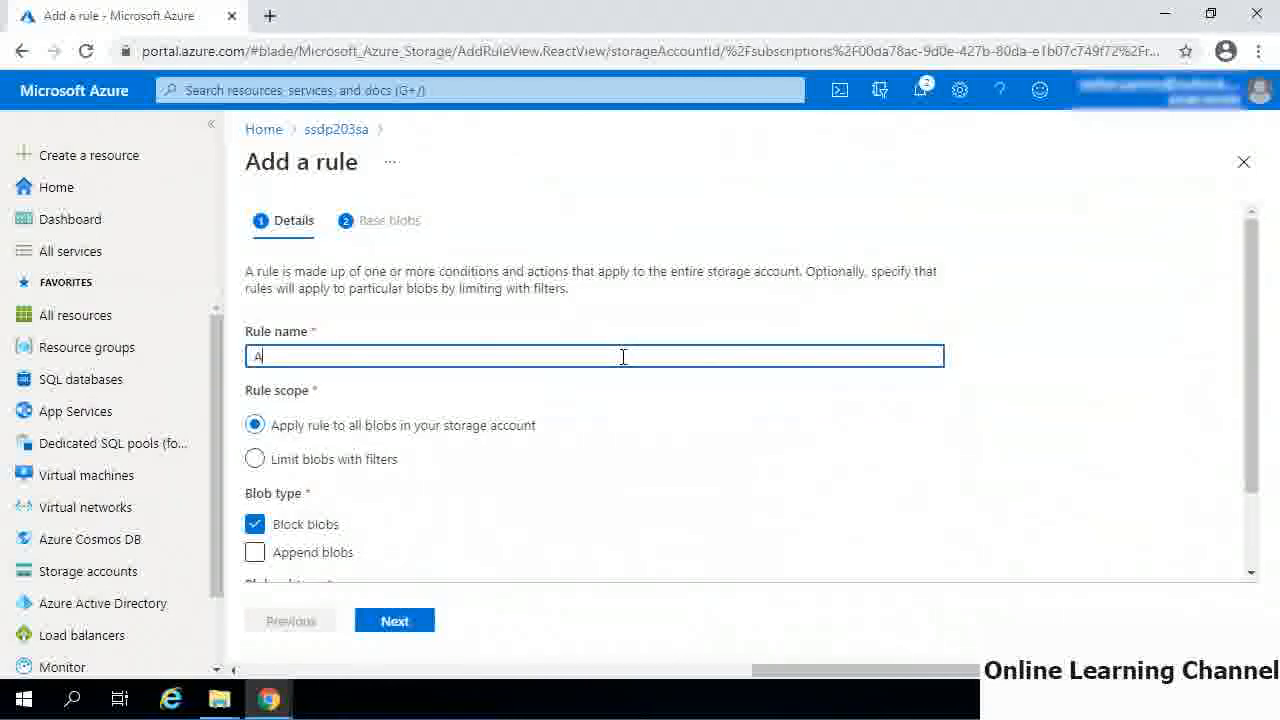
pyautogui.write('uto-archive')
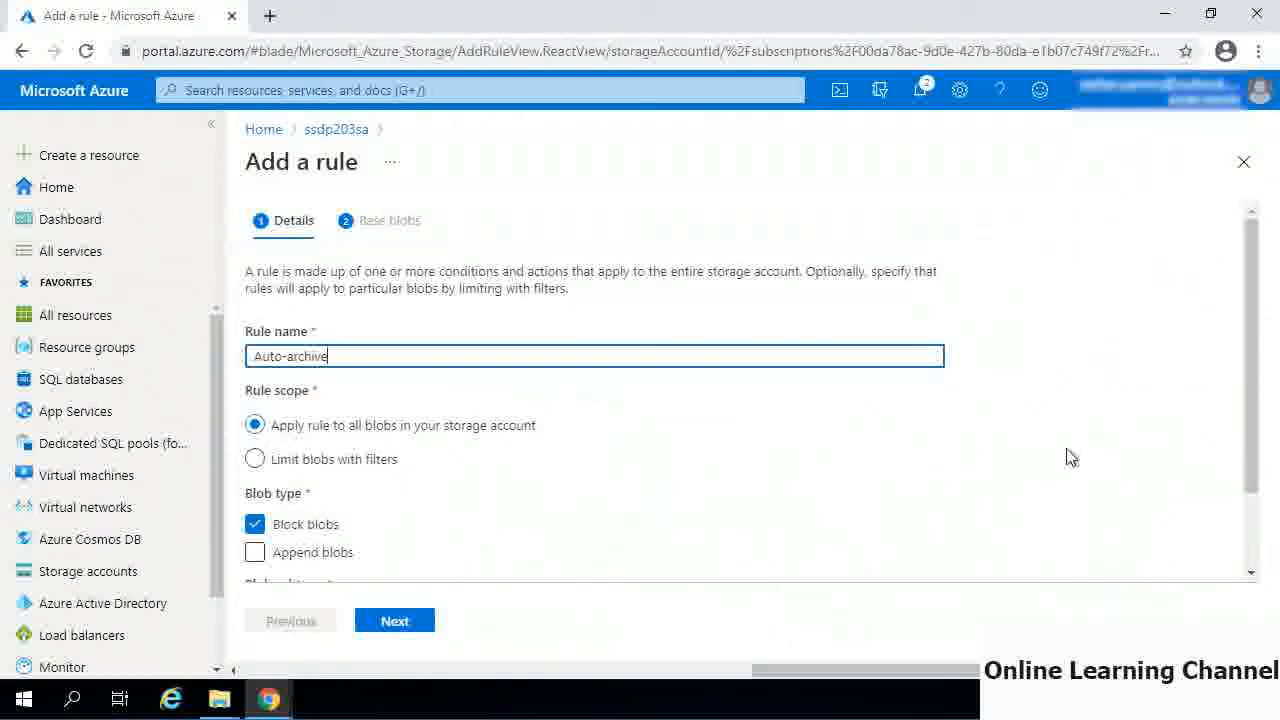
pyautogui.moveTo(1252, 470); pyautogui.dragTo(1251, 536)
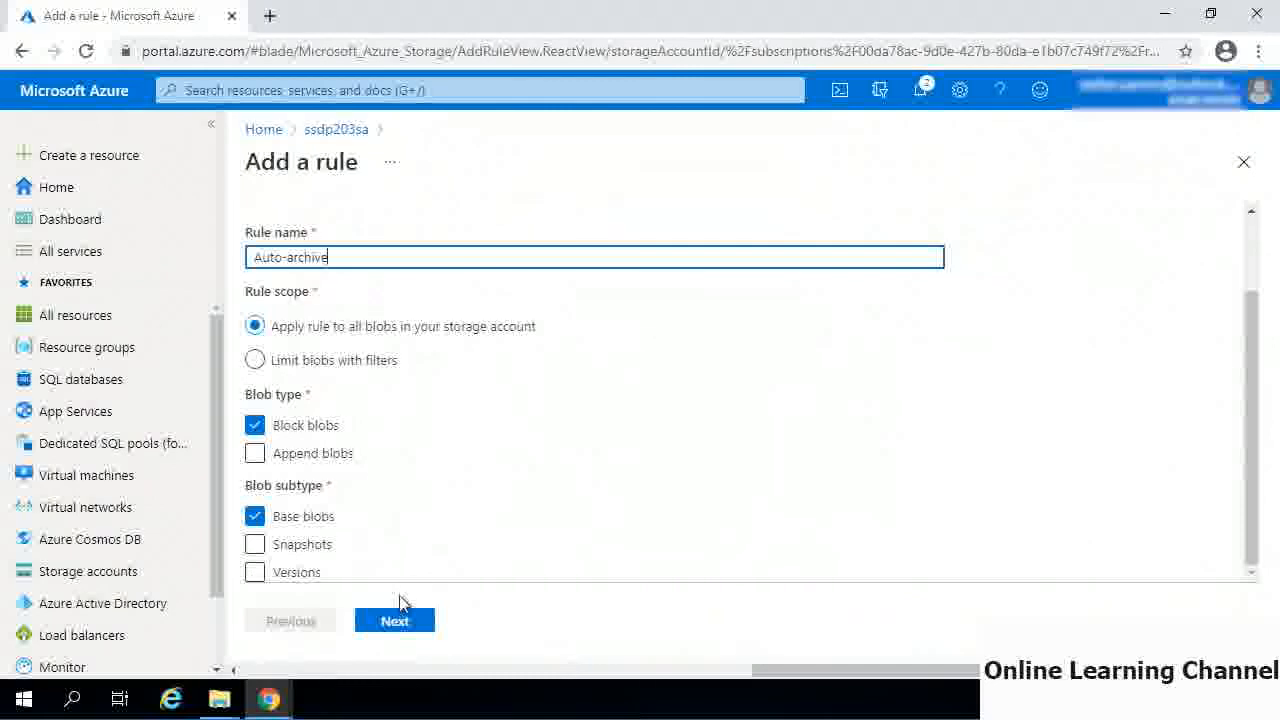
pyautogui.click(395, 621)
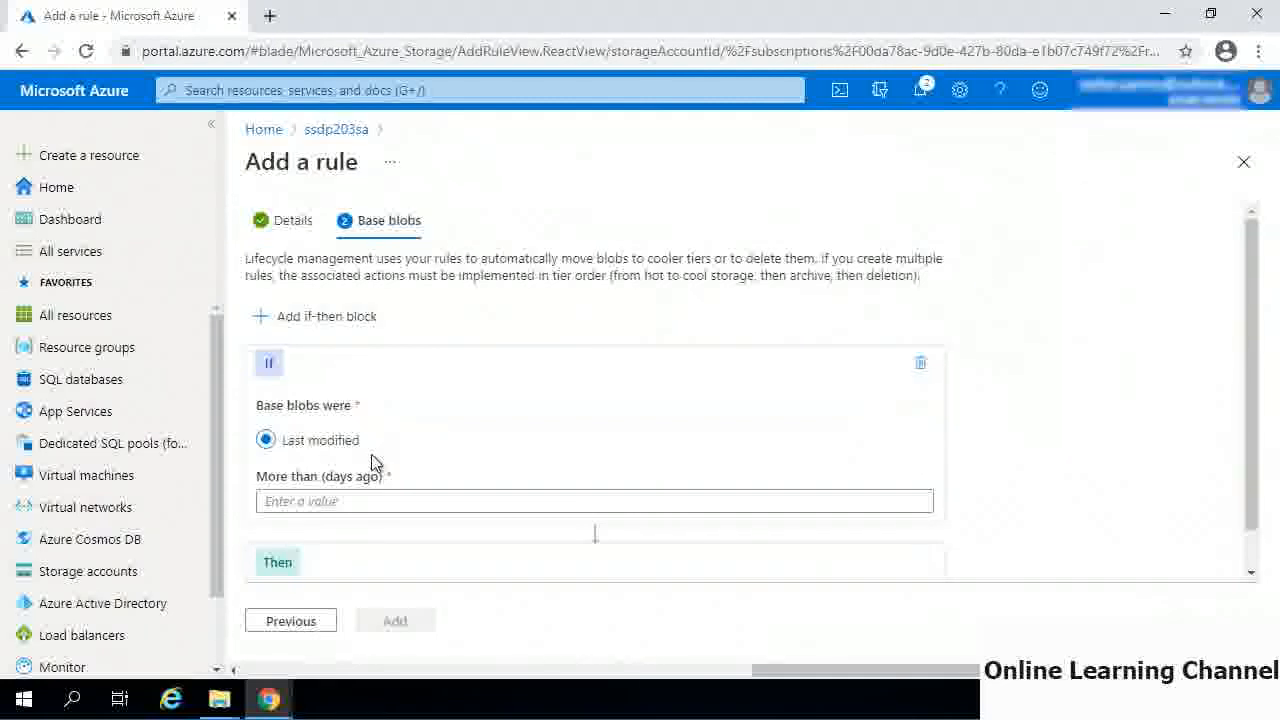
# - Set the rule's condition to base blobs last modified more than 30 days ago and add the rule
pyautogui.click(551, 364)
pyautogui.click(551, 366)
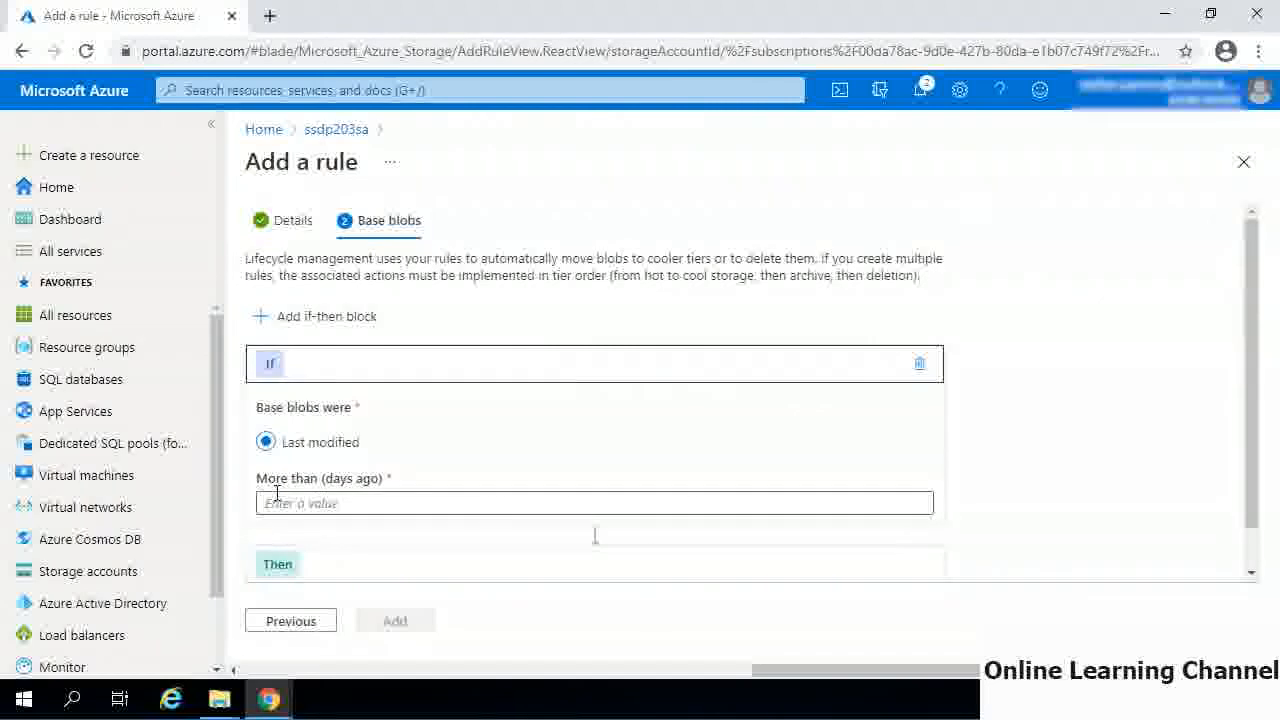
pyautogui.click(336, 502)
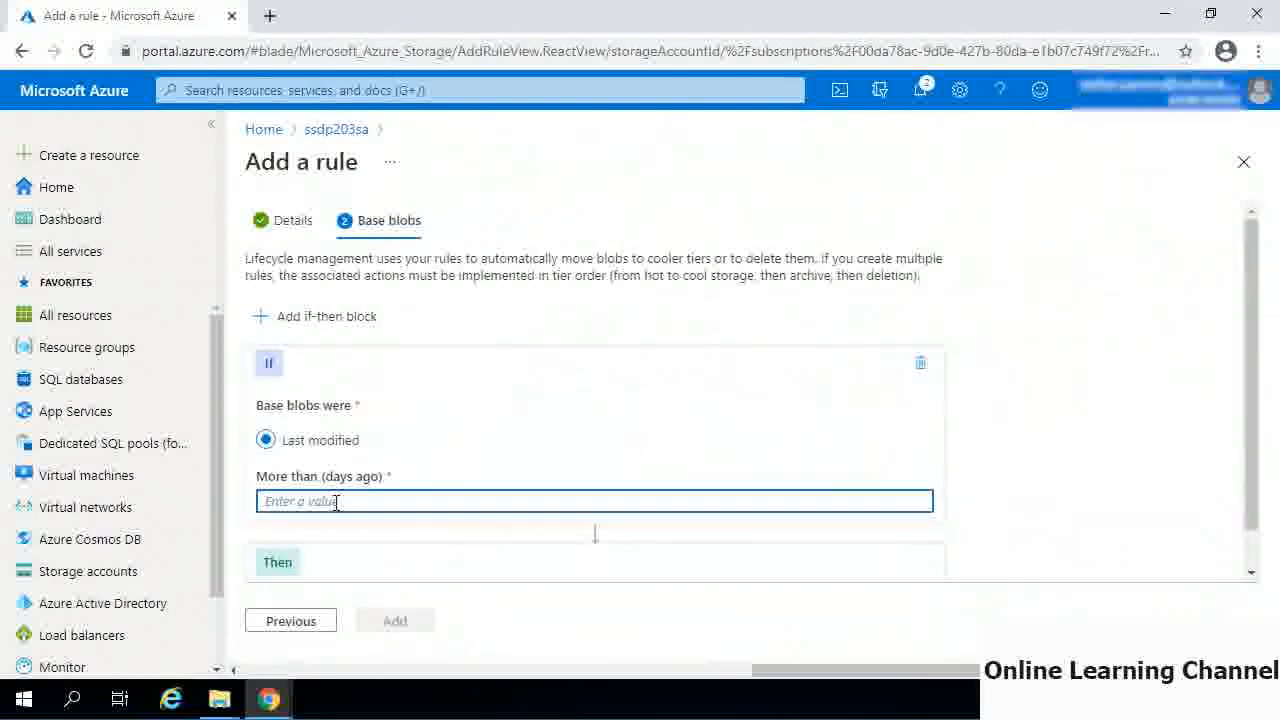
pyautogui.write('30')
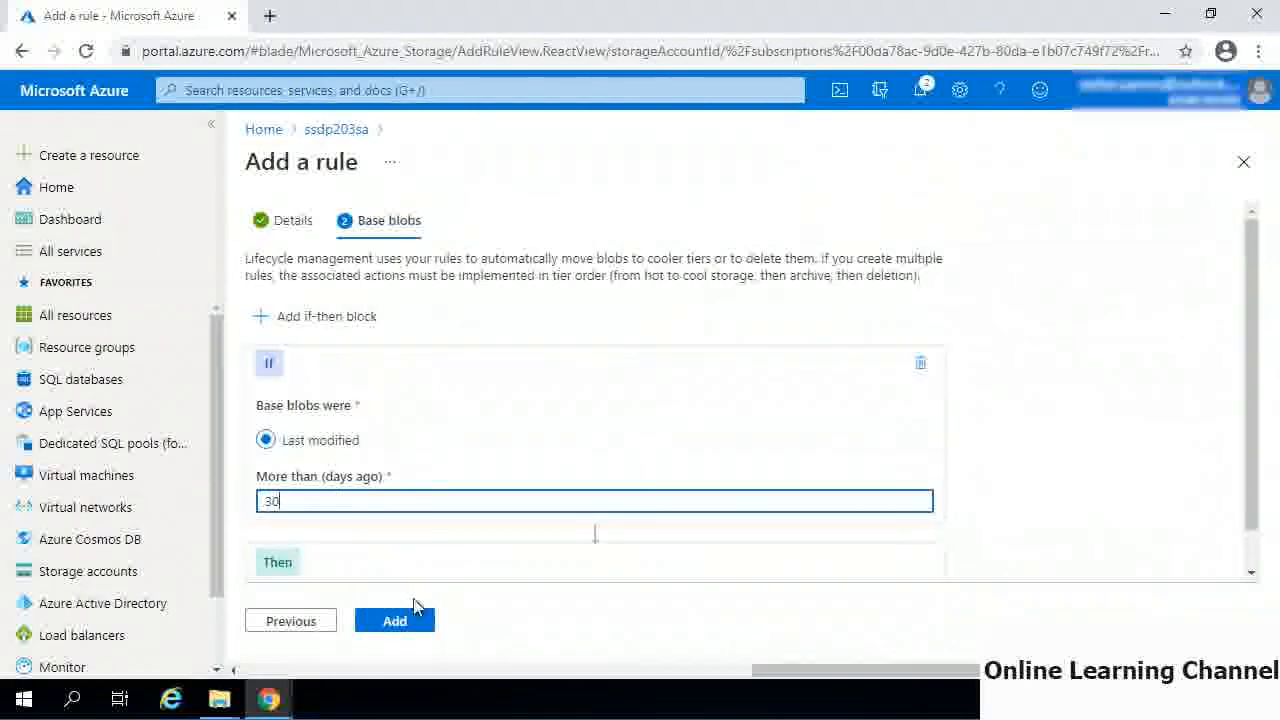
pyautogui.click(400, 621)
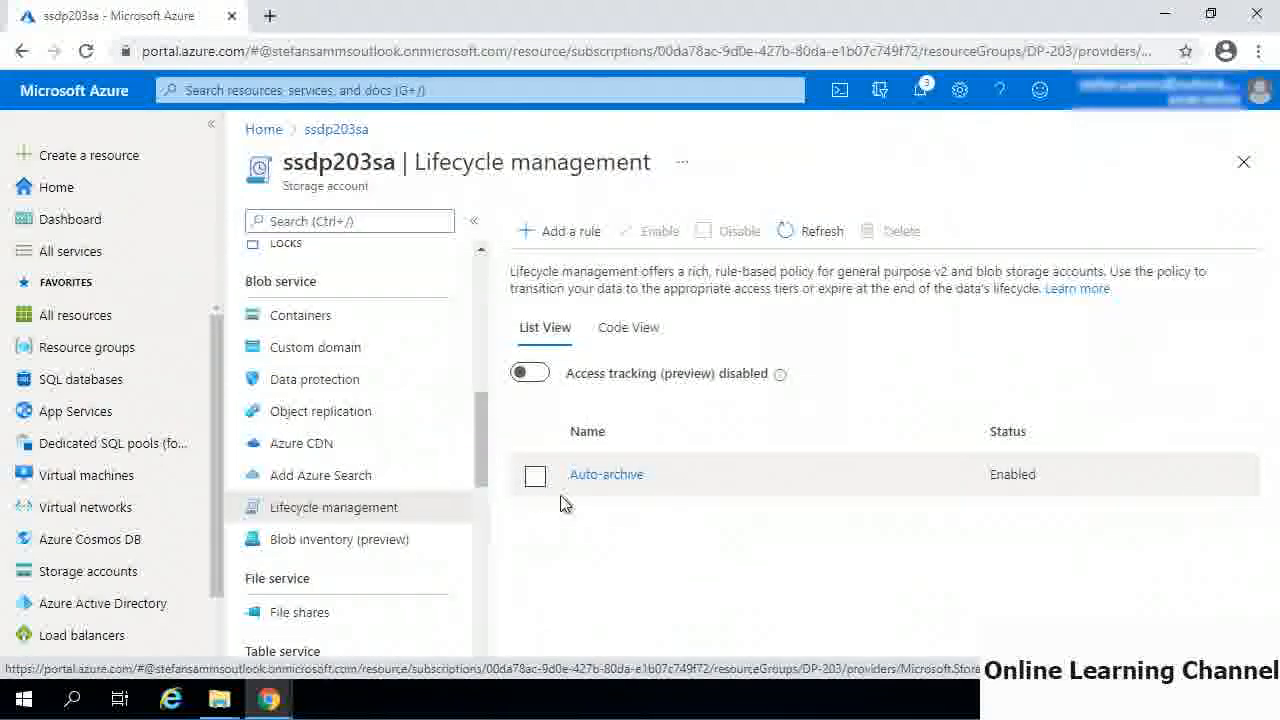
# - Edit the Auto-archive rule so its base blob action is Move to archive storage, and update the rule
pyautogui.click(607, 476)
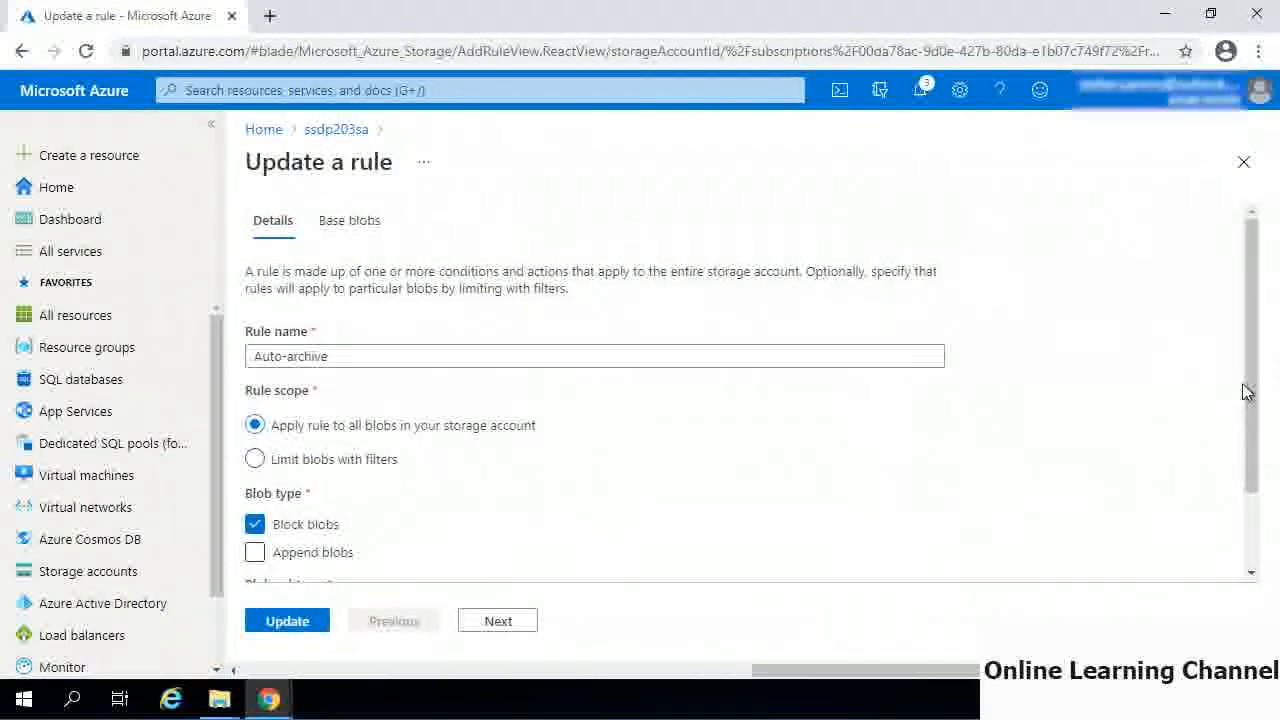
pyautogui.click(480, 628)
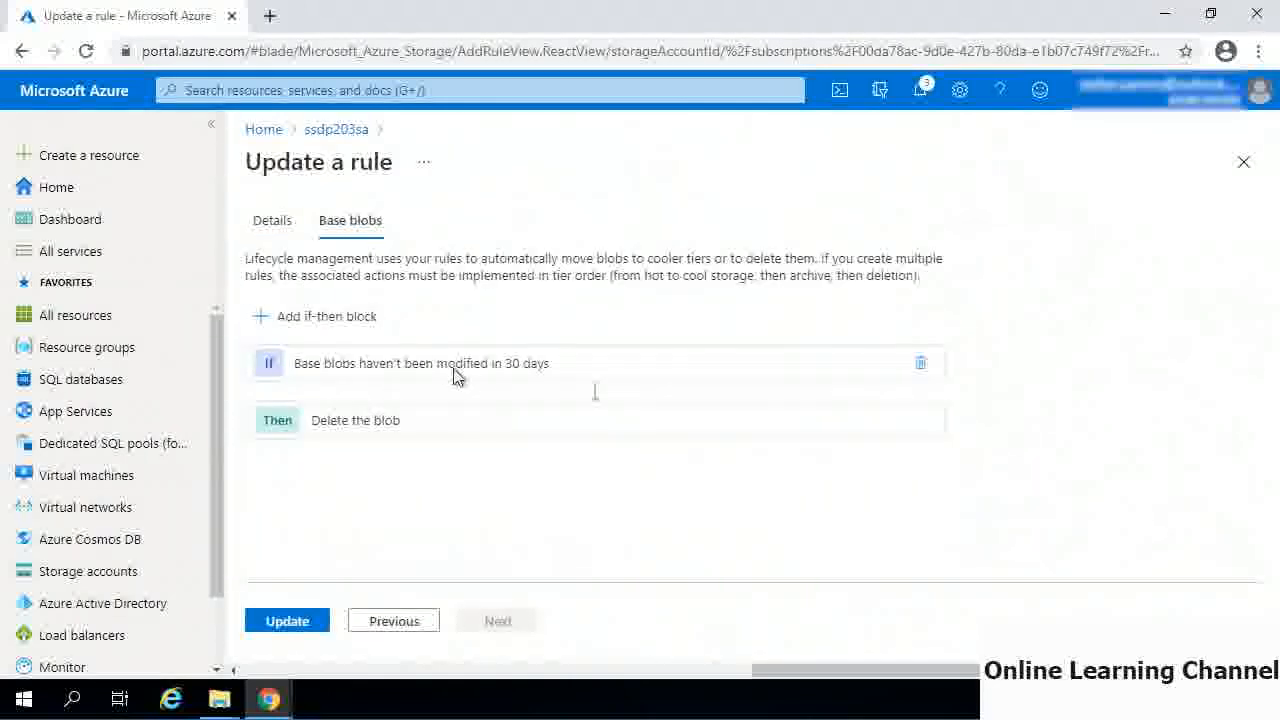
pyautogui.click(566, 375)
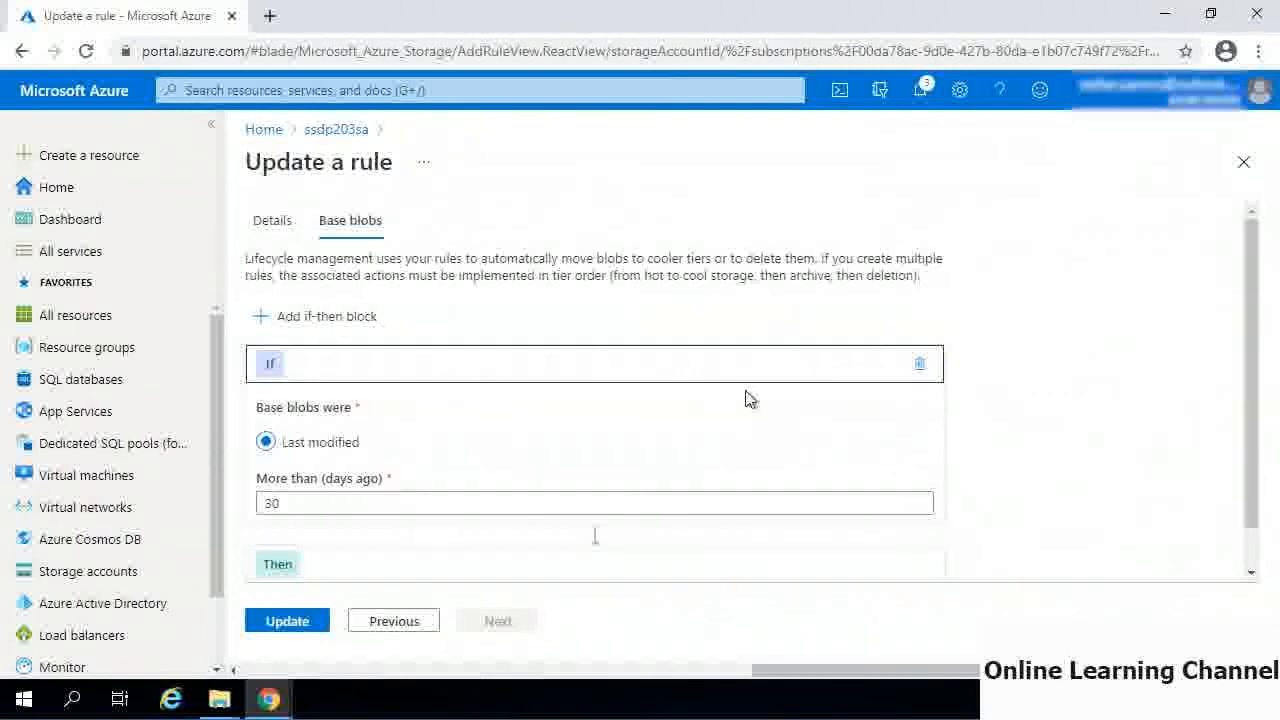
pyautogui.moveTo(1250, 372); pyautogui.dragTo(1251, 466)
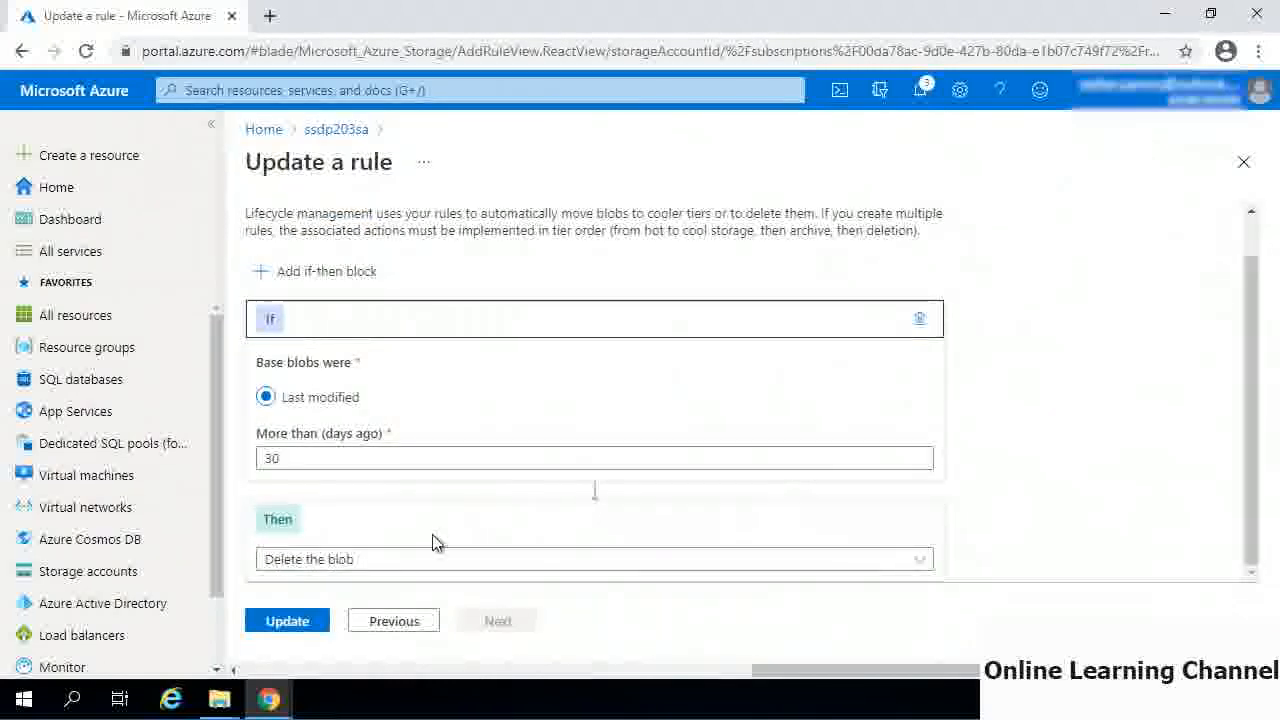
pyautogui.click(352, 567)
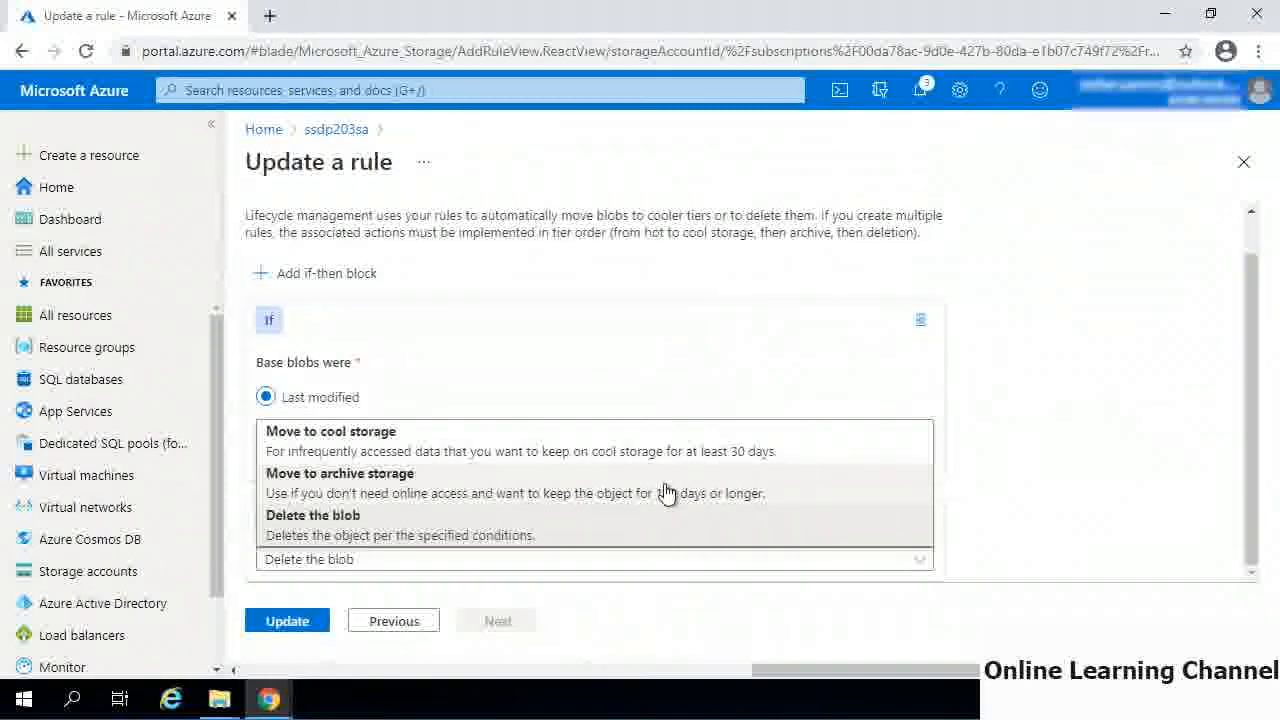
pyautogui.click(449, 490)
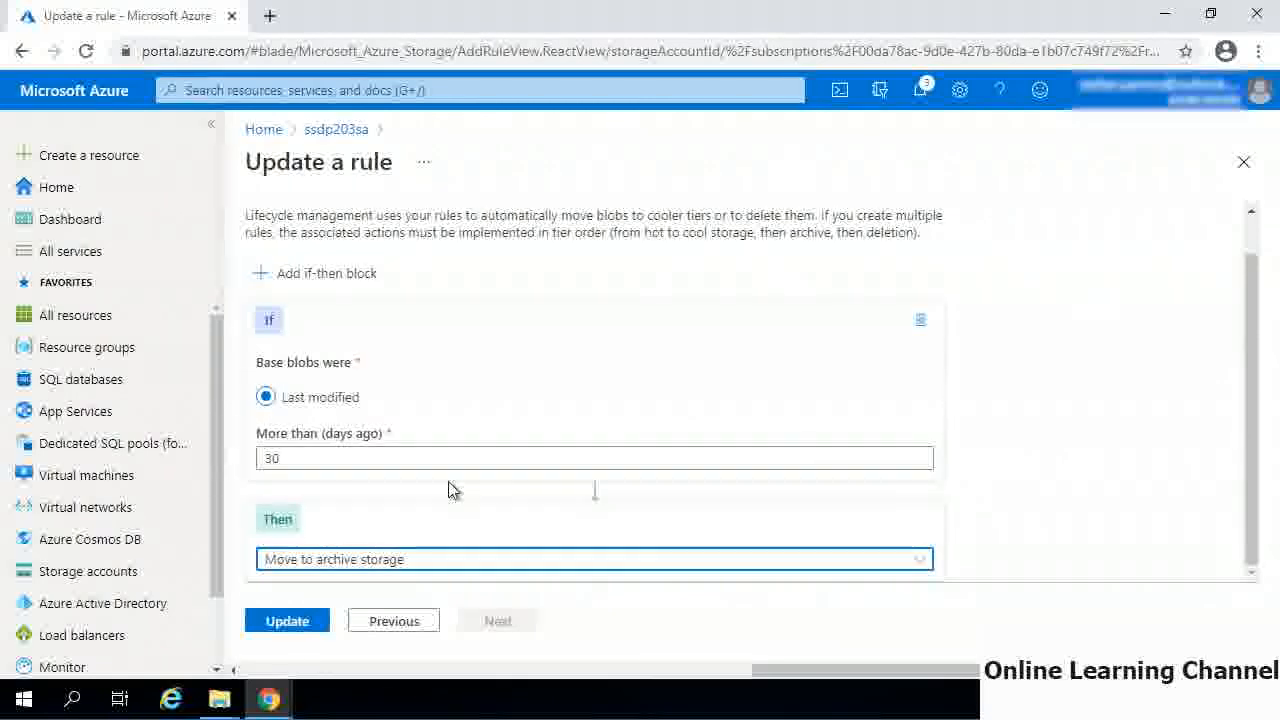
pyautogui.click(288, 624)
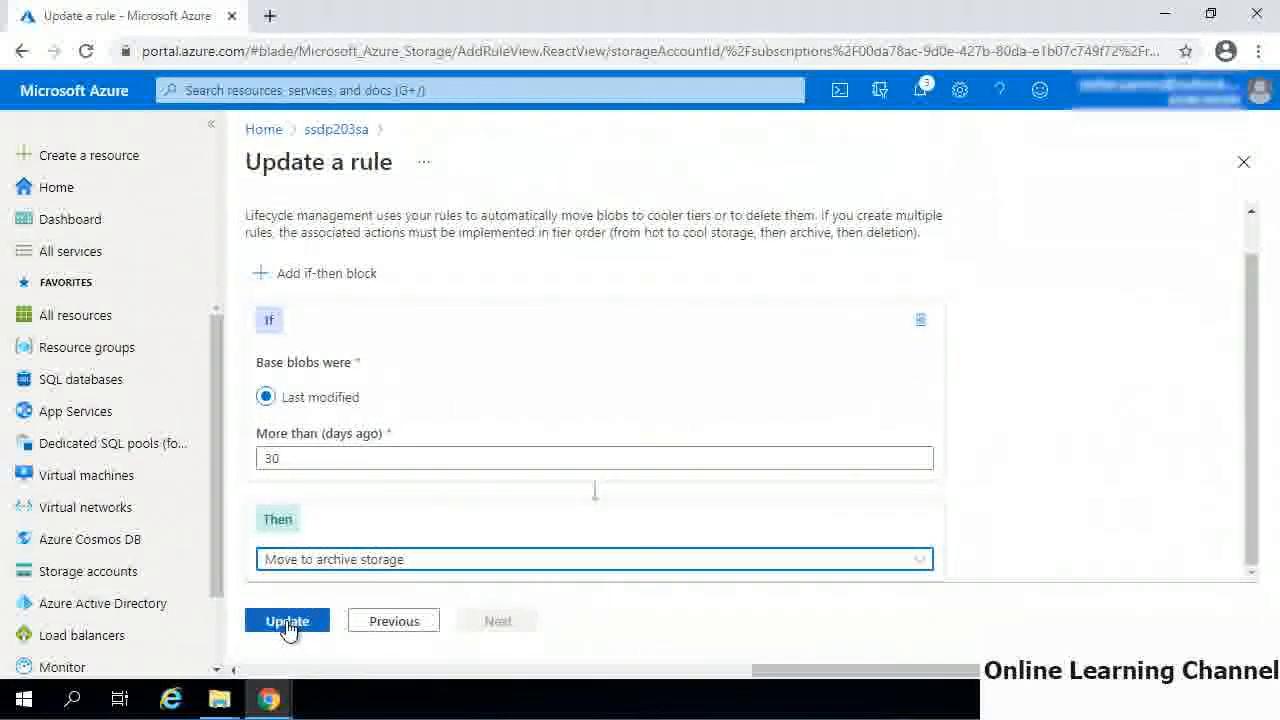